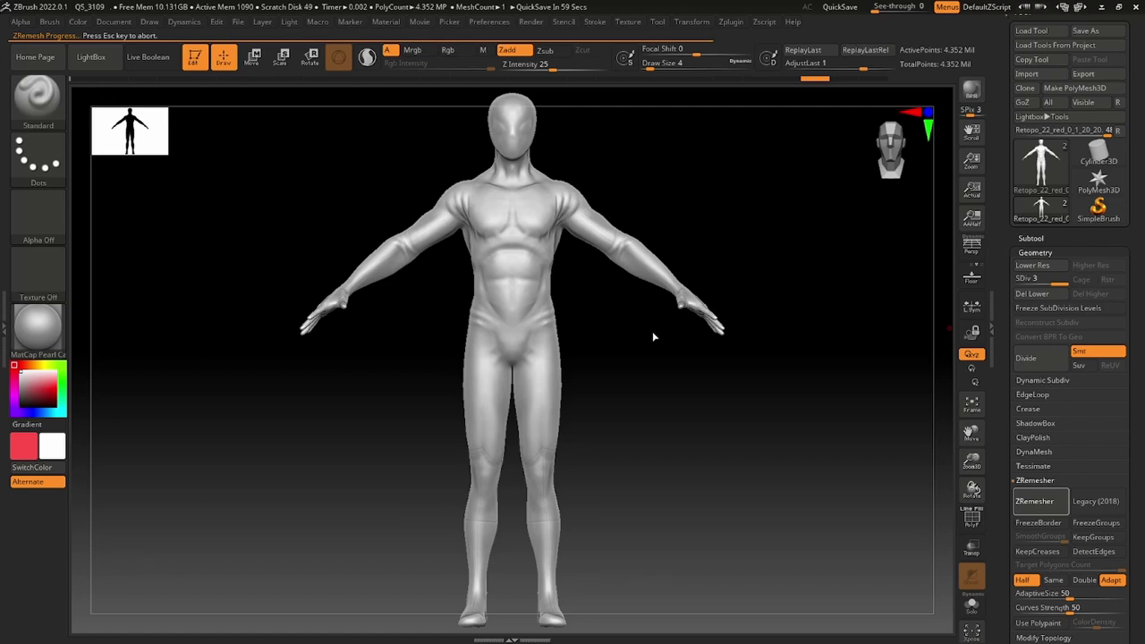
Run ZRemesher three times on the body, checking chest topology, until it reaches about 29K polygons.
{"action": "scroll", "coordinate": [653, 331], "scroll_direction": "up", "scroll_amount": 3}
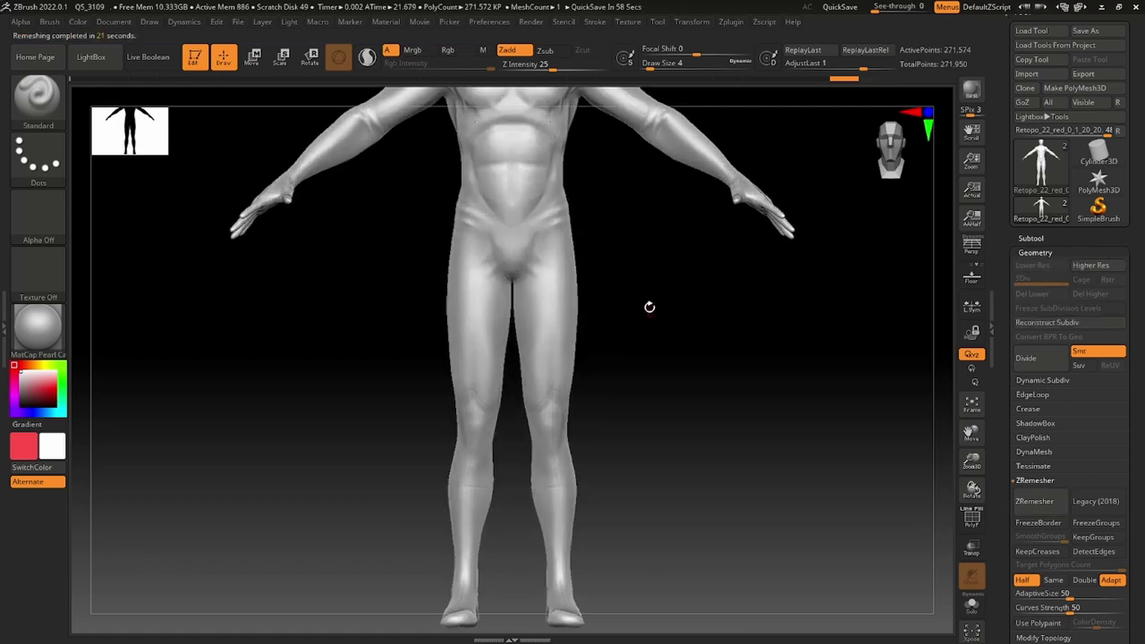
{"action": "scroll", "coordinate": [647, 307], "scroll_direction": "up", "scroll_amount": 3}
{"action": "scroll", "coordinate": [651, 263], "scroll_direction": "up", "scroll_amount": 3}
{"action": "scroll", "coordinate": [695, 306], "scroll_direction": "up", "scroll_amount": 3}
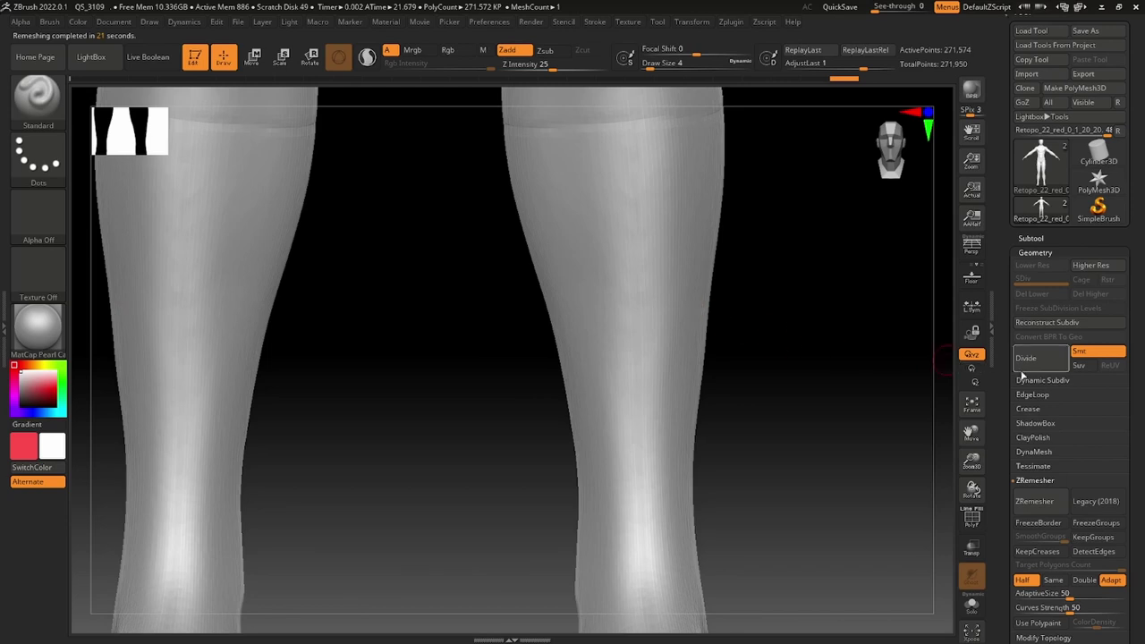
{"action": "scroll", "coordinate": [713, 296], "scroll_direction": "down", "scroll_amount": 3}
{"action": "scroll", "coordinate": [713, 296], "scroll_direction": "down", "scroll_amount": 3}
{"action": "scroll", "coordinate": [713, 296], "scroll_direction": "down", "scroll_amount": 3}
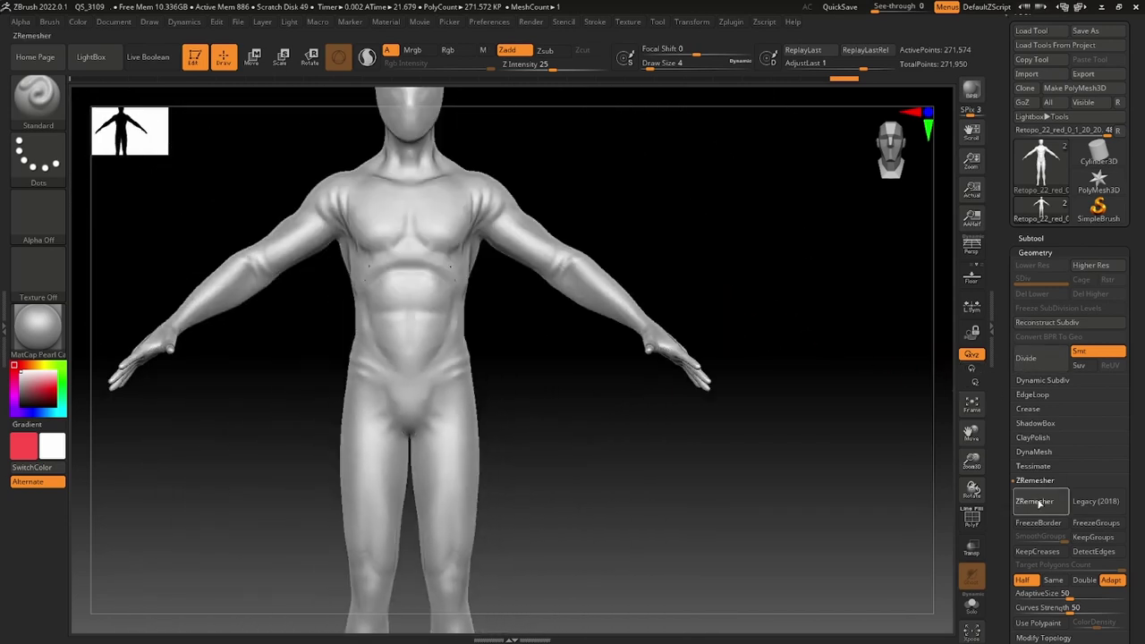
{"action": "left_click", "coordinate": [1035, 502]}
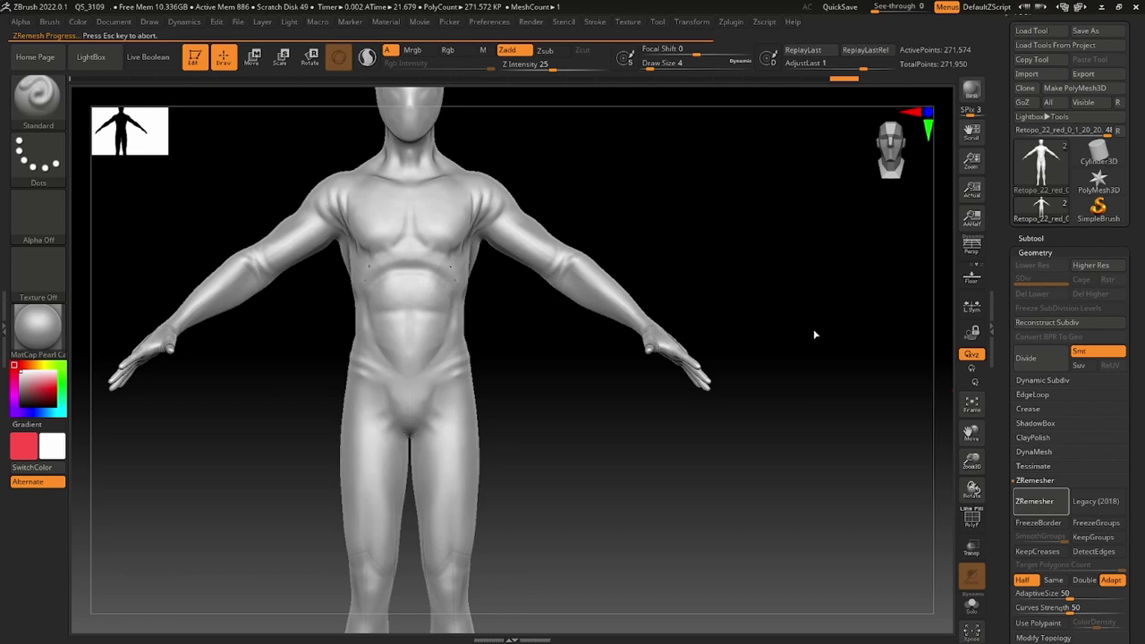
{"action": "left_click_drag", "start_coordinate": [539, 333], "coordinate": [799, 484]}
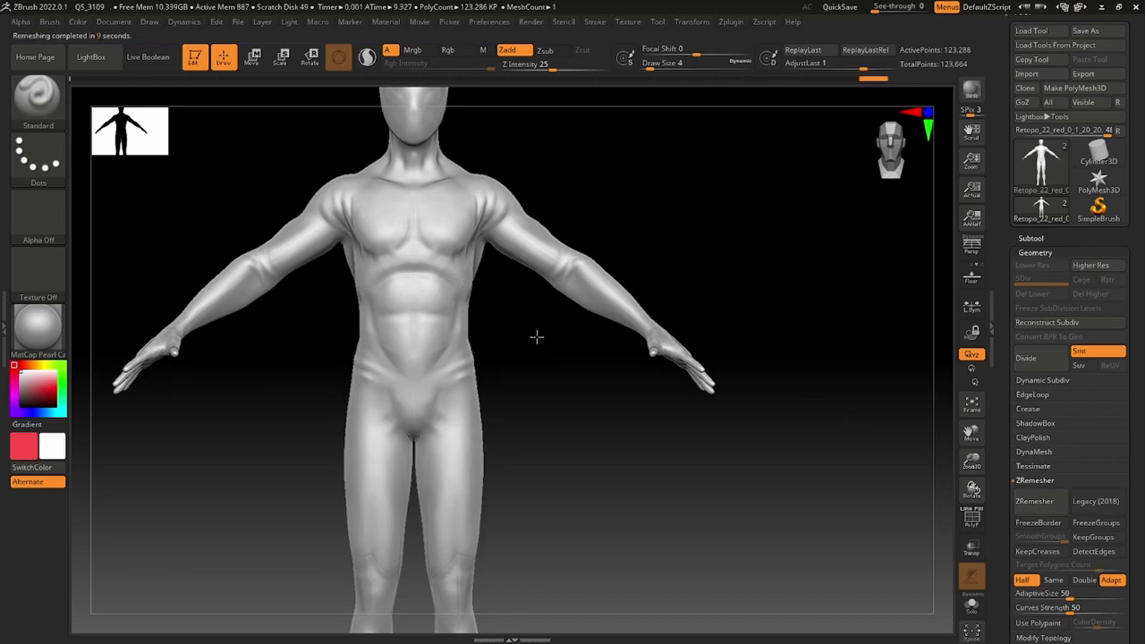
{"action": "left_click", "coordinate": [1034, 501]}
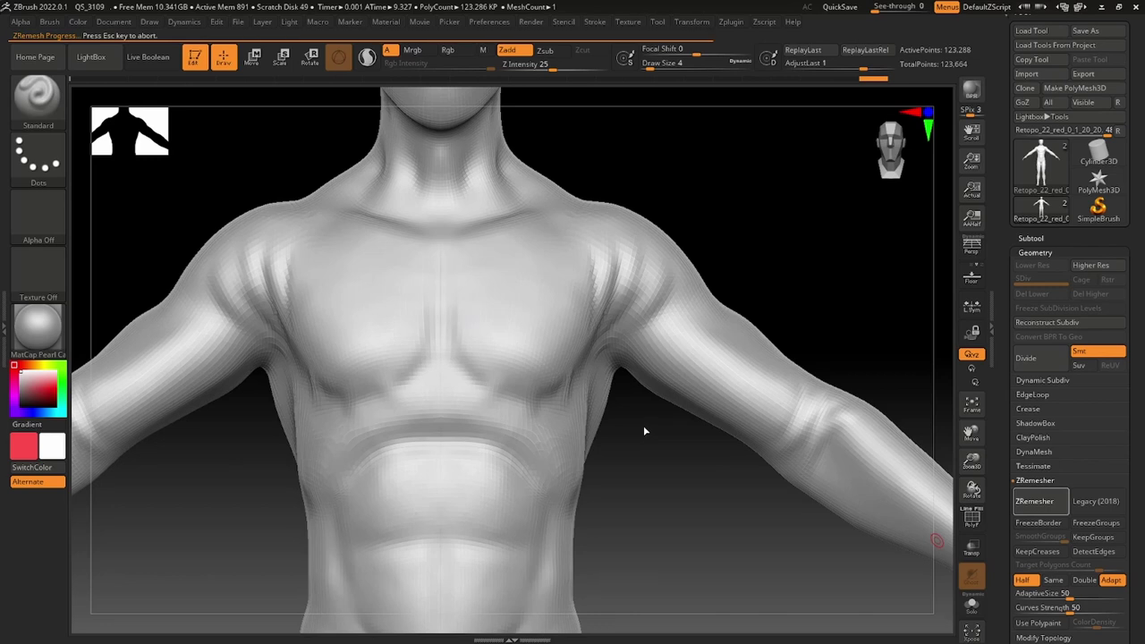
{"action": "left_click", "coordinate": [1034, 507]}
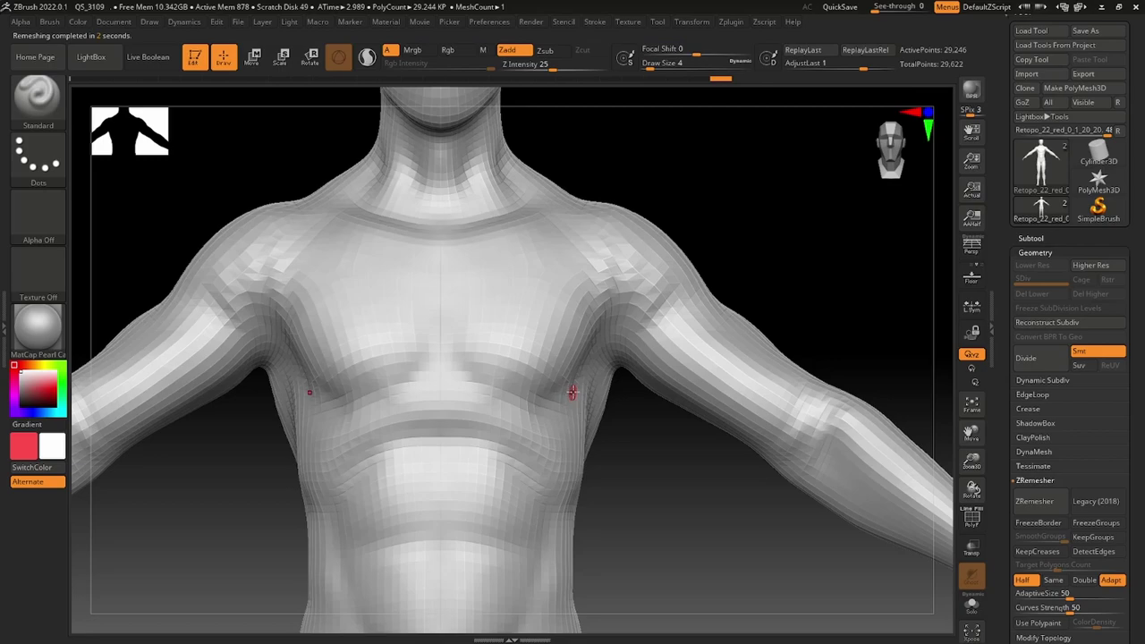
{"action": "scroll", "coordinate": [572, 392], "scroll_direction": "down", "scroll_amount": 5}
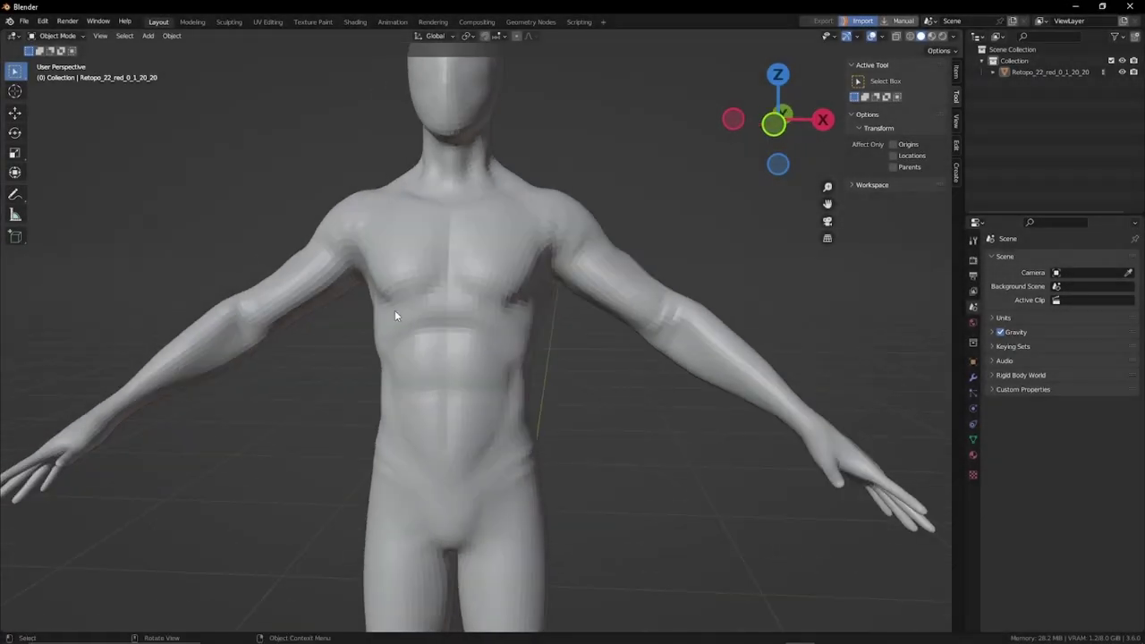
Apply Shade Auto Smooth to the imported figure.
{"action": "left_click", "coordinate": [395, 315]}
{"action": "right_click", "coordinate": [459, 301]}
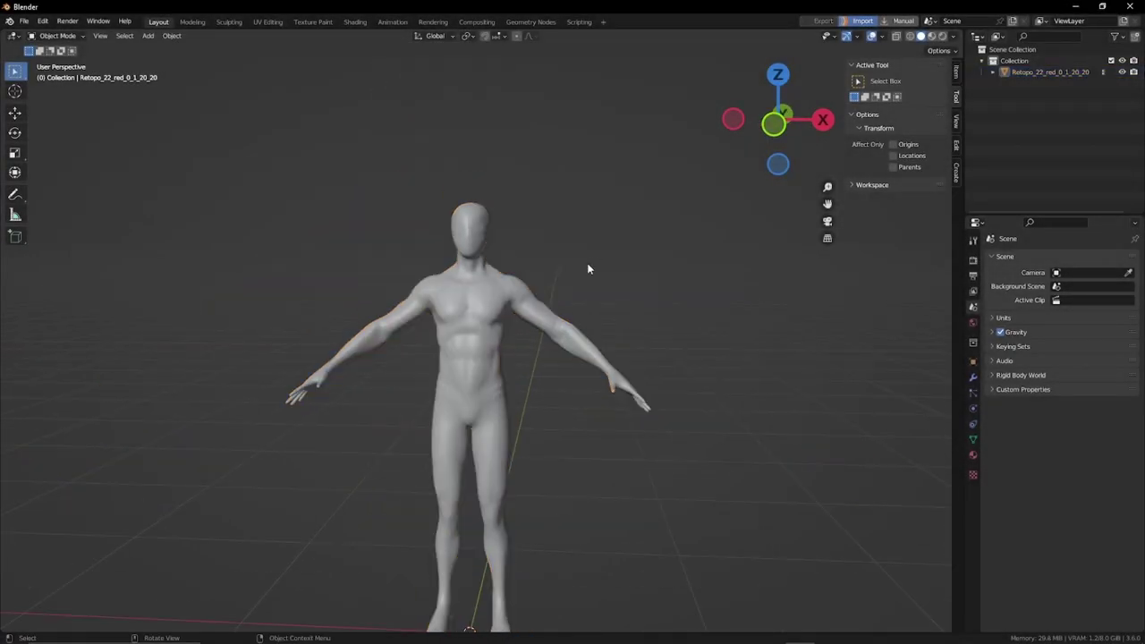
{"action": "left_click", "coordinate": [494, 297]}
{"action": "left_click", "coordinate": [697, 197]}
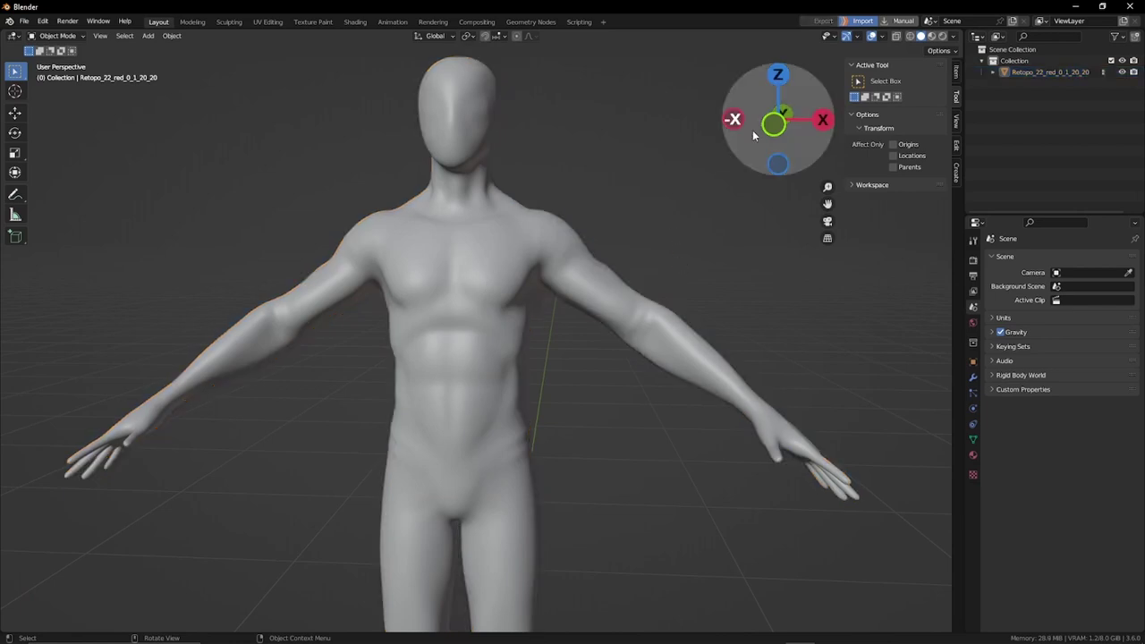
Select the figure and export it as an FBX file.
{"action": "left_click", "coordinate": [25, 21]}
{"action": "left_click", "coordinate": [179, 319]}
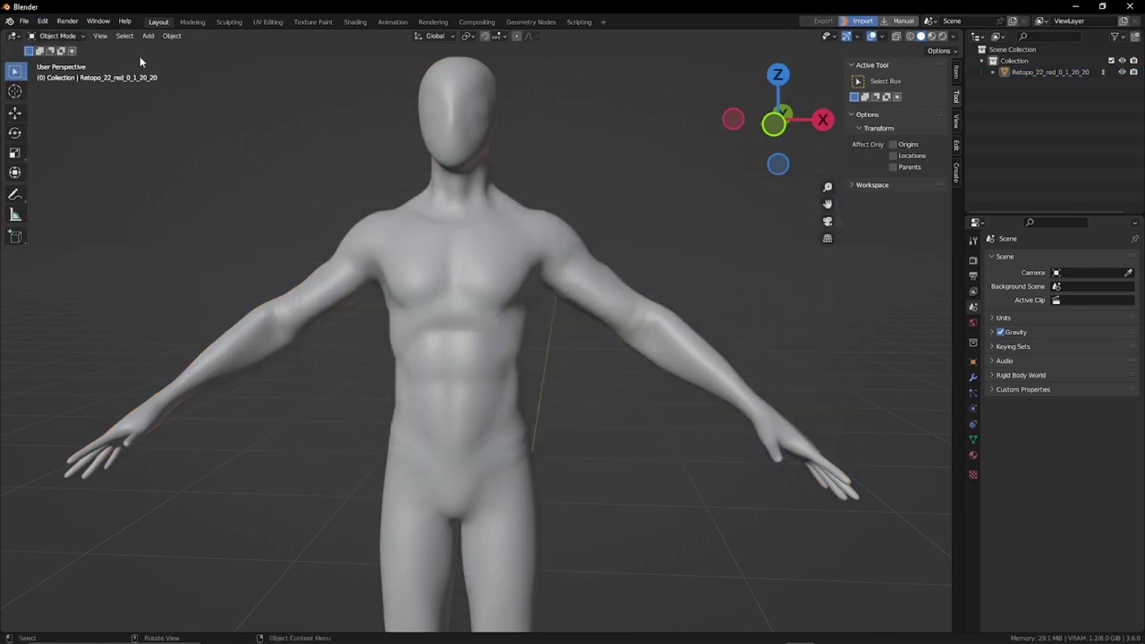
{"action": "left_click", "coordinate": [455, 192]}
{"action": "left_click", "coordinate": [25, 21]}
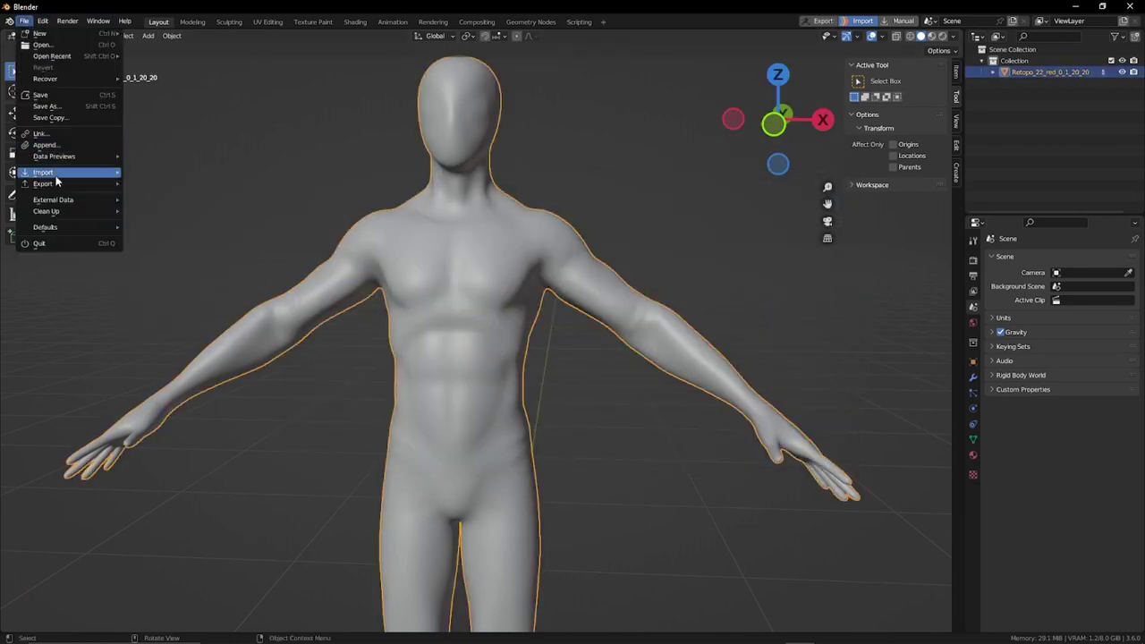
{"action": "left_click", "coordinate": [165, 296]}
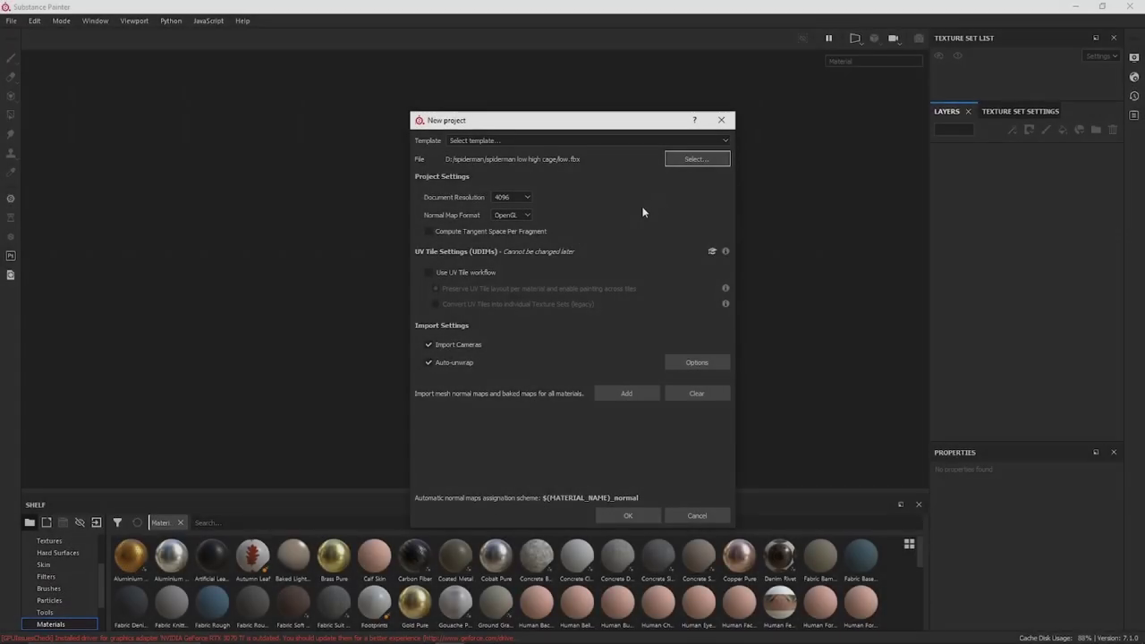
Create a new Substance Painter project using low.fbx as the mesh.
{"action": "left_click", "coordinate": [697, 159]}
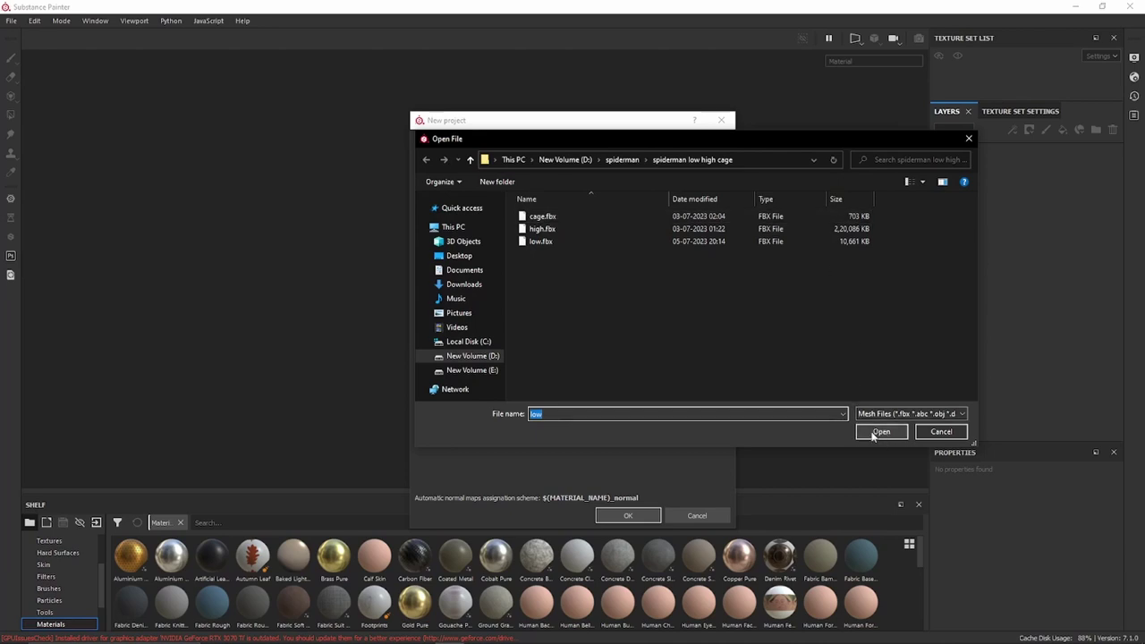
{"action": "left_click", "coordinate": [878, 432]}
{"action": "left_click", "coordinate": [633, 517]}
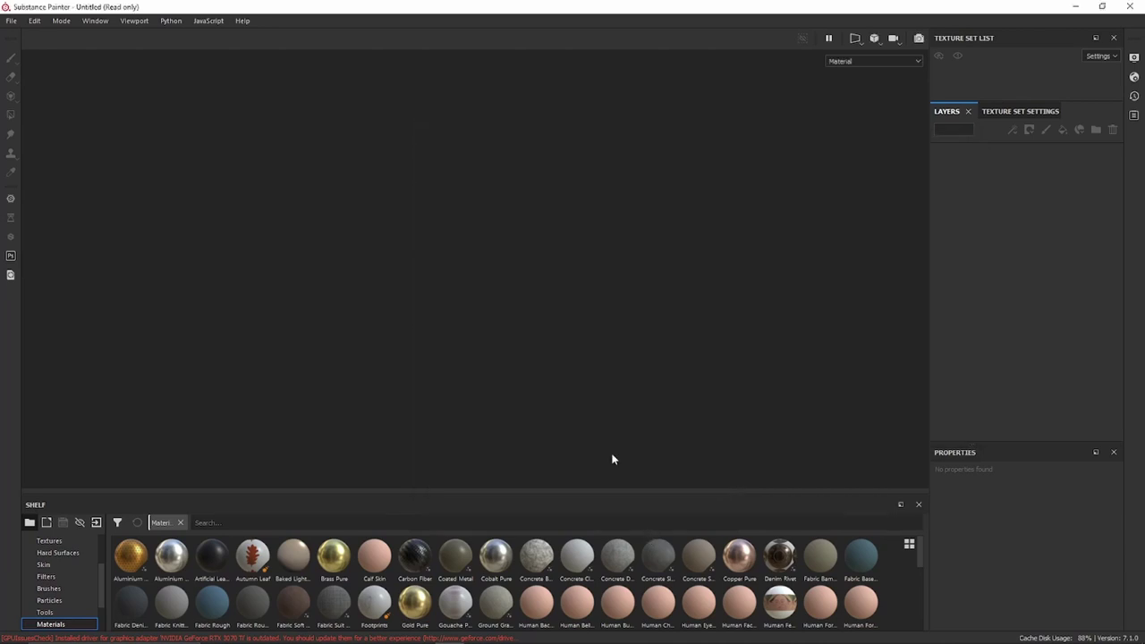
Open the Bake Mesh Maps settings from the Edit menu.
{"action": "left_click", "coordinate": [35, 22]}
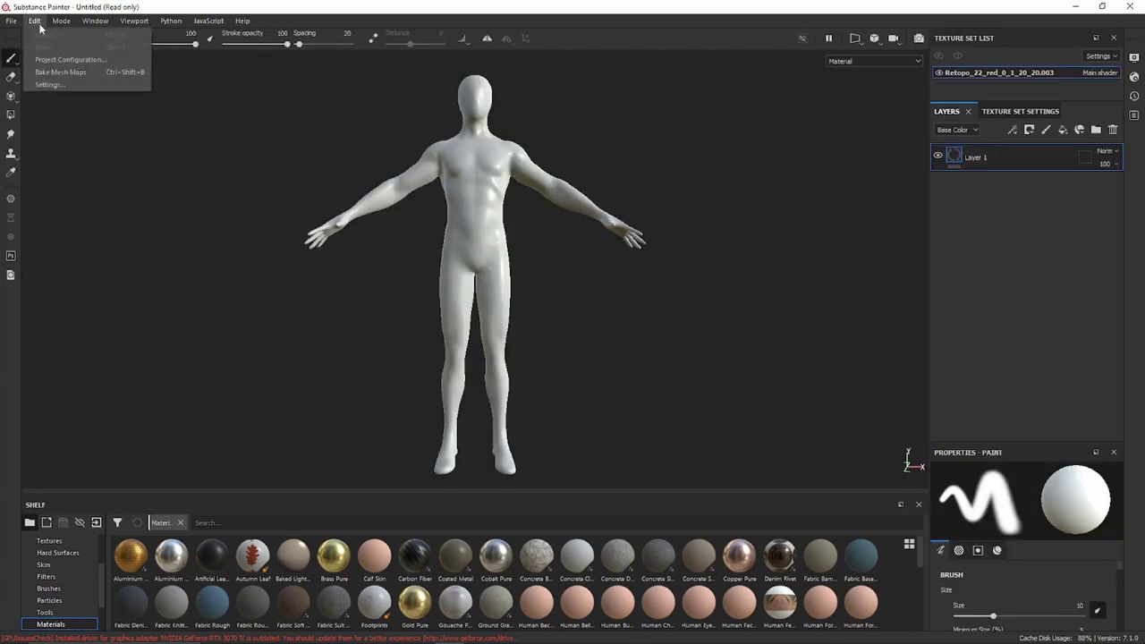
{"action": "left_click", "coordinate": [38, 22]}
{"action": "left_click", "coordinate": [35, 22]}
{"action": "left_click", "coordinate": [58, 75]}
Set the bake output size to 8192 and use high.fbx as the high-definition mesh.
{"action": "left_click", "coordinate": [603, 164]}
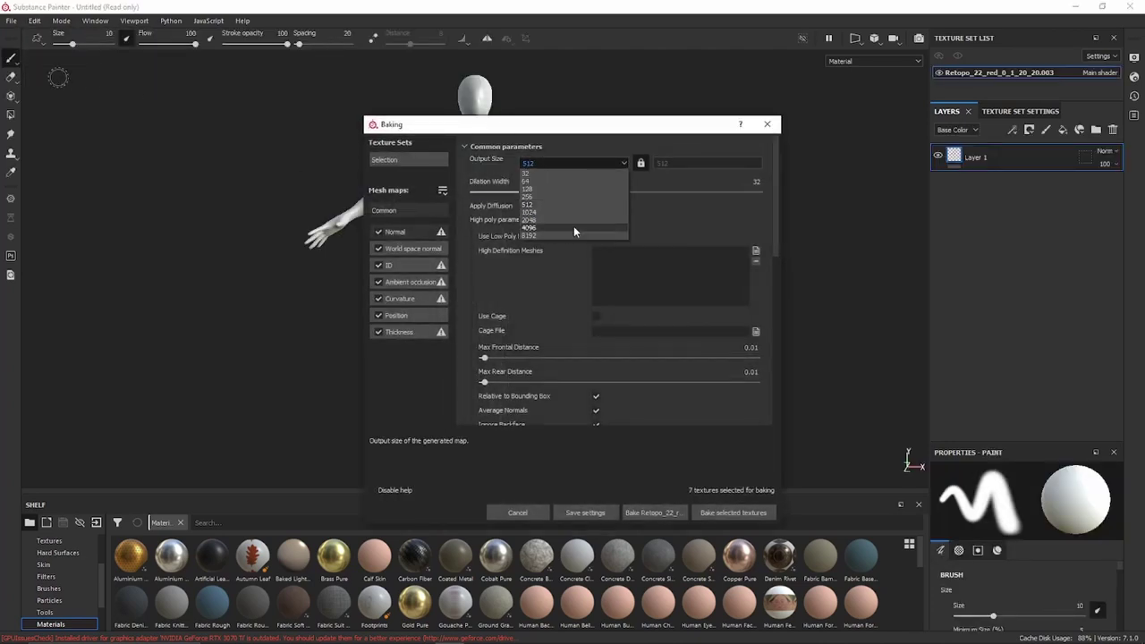
{"action": "left_click", "coordinate": [570, 234]}
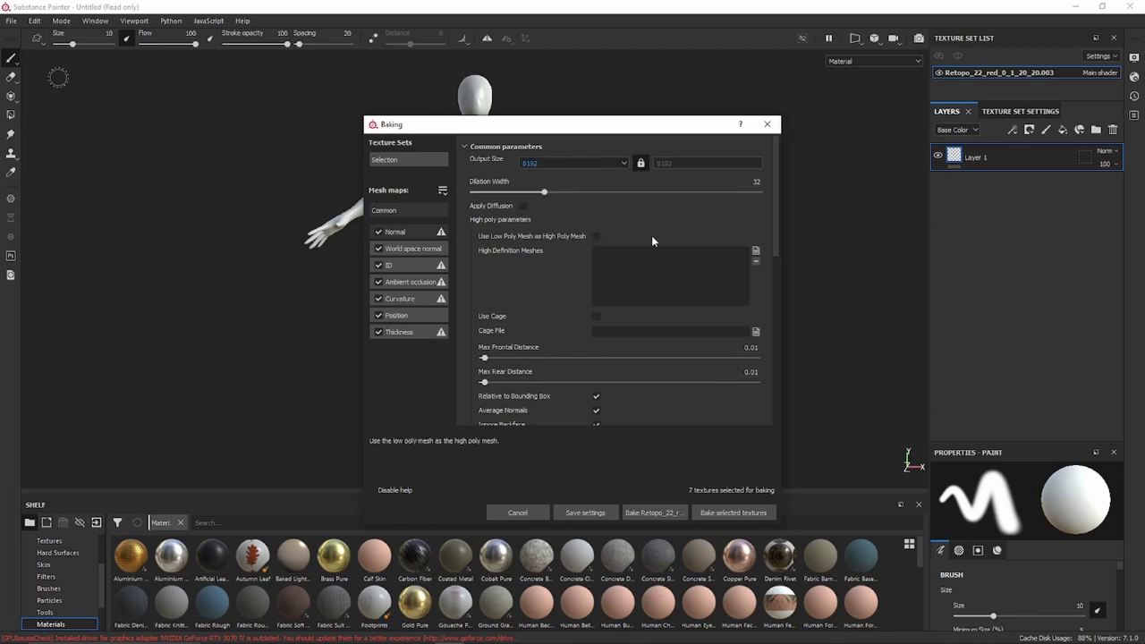
{"action": "left_click", "coordinate": [756, 252]}
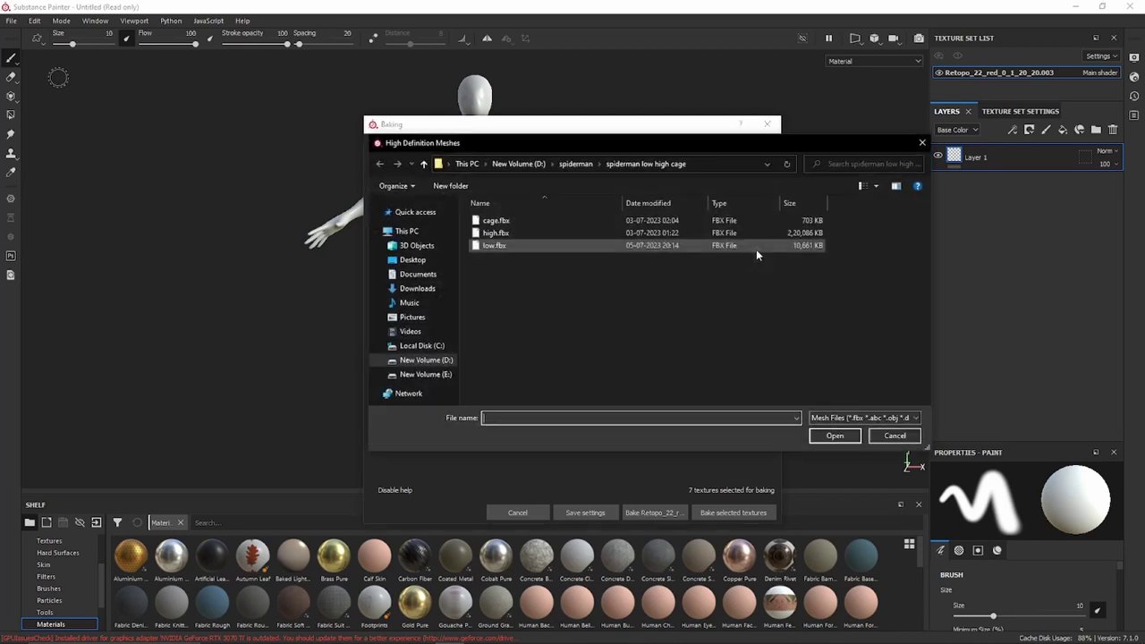
{"action": "double_click", "coordinate": [563, 233]}
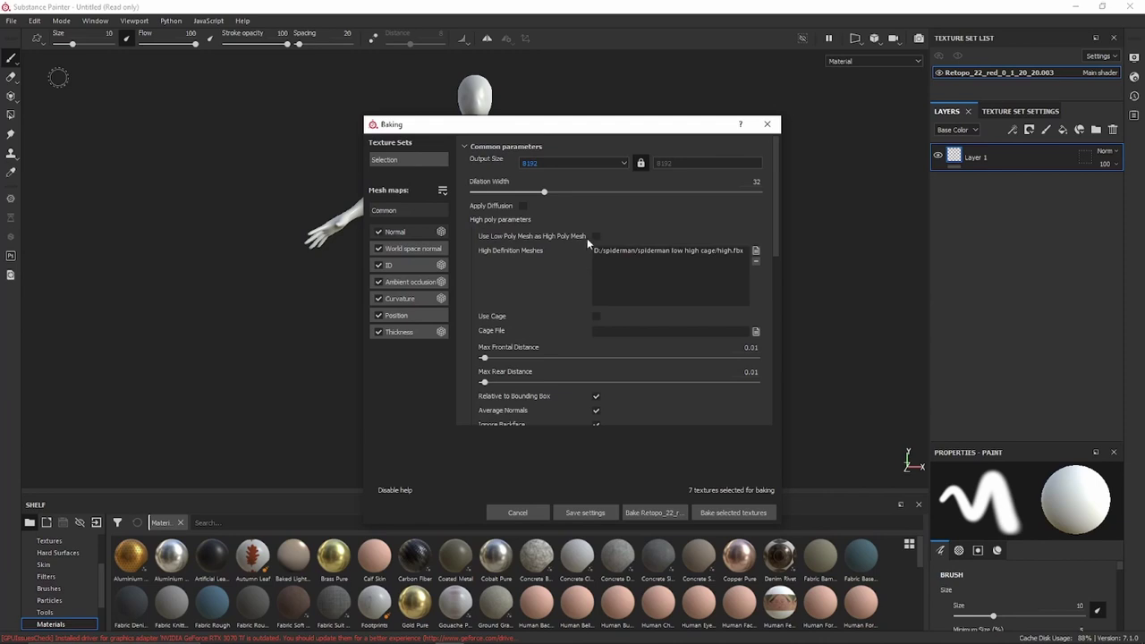
{"action": "mouse_move", "coordinate": [411, 248]}
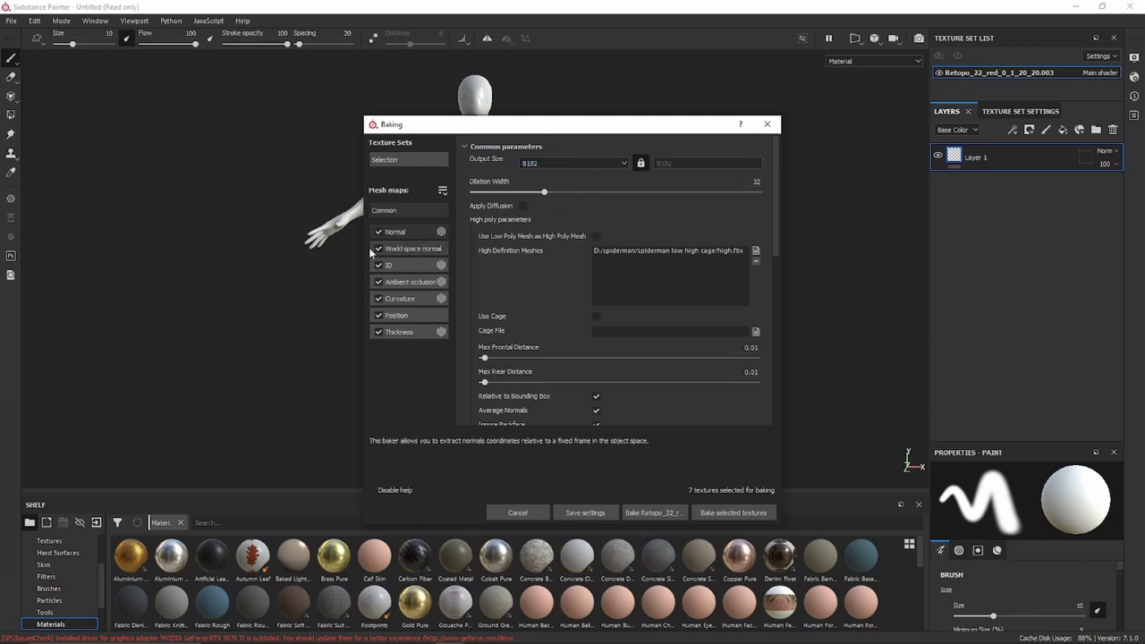
Disable every mesh map except Normal and bake the normal map.
{"action": "left_click", "coordinate": [378, 266]}
{"action": "left_click", "coordinate": [378, 282]}
{"action": "left_click", "coordinate": [379, 299]}
{"action": "left_click", "coordinate": [379, 315]}
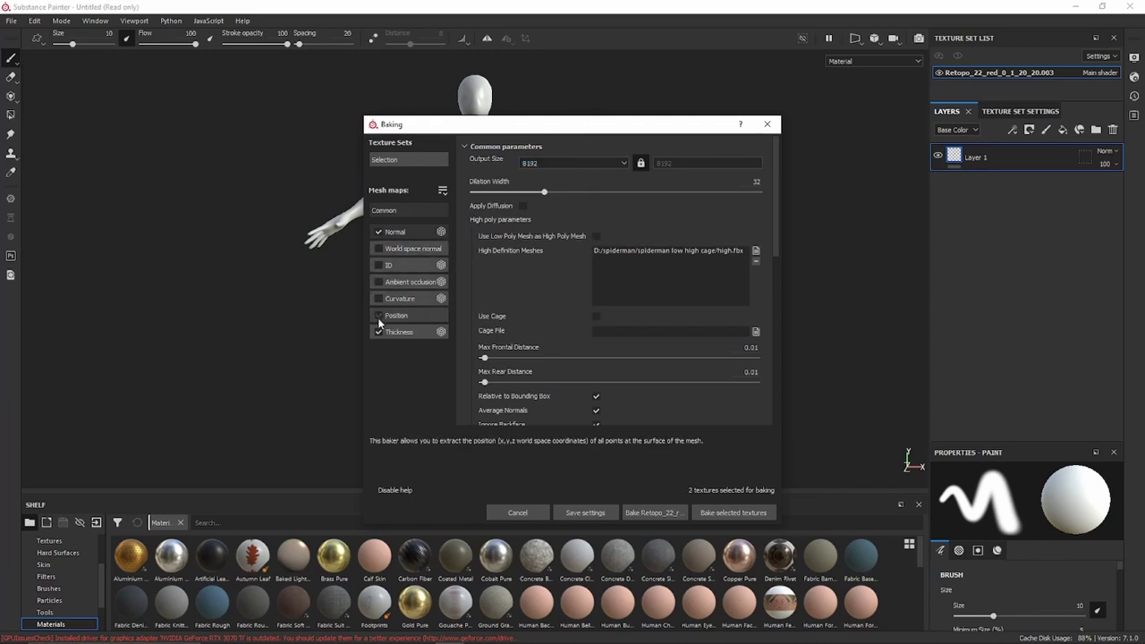
{"action": "left_click", "coordinate": [379, 331]}
{"action": "left_click", "coordinate": [735, 512]}
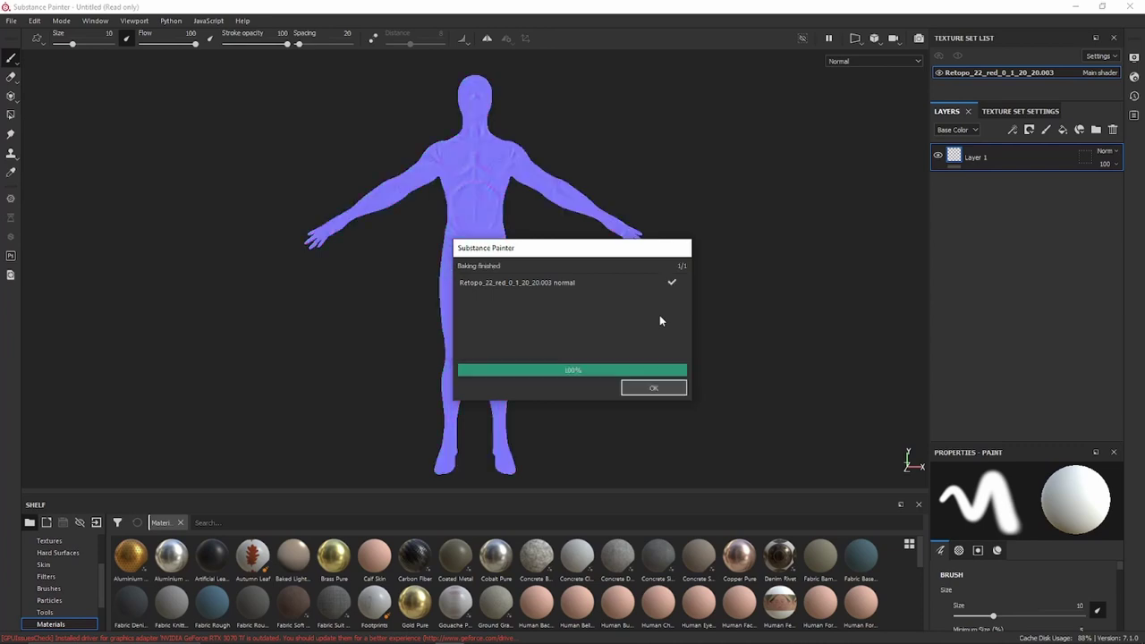
Dismiss the bake report and zoom in on the torso of the red-and-blue suit.
{"action": "left_click", "coordinate": [653, 387]}
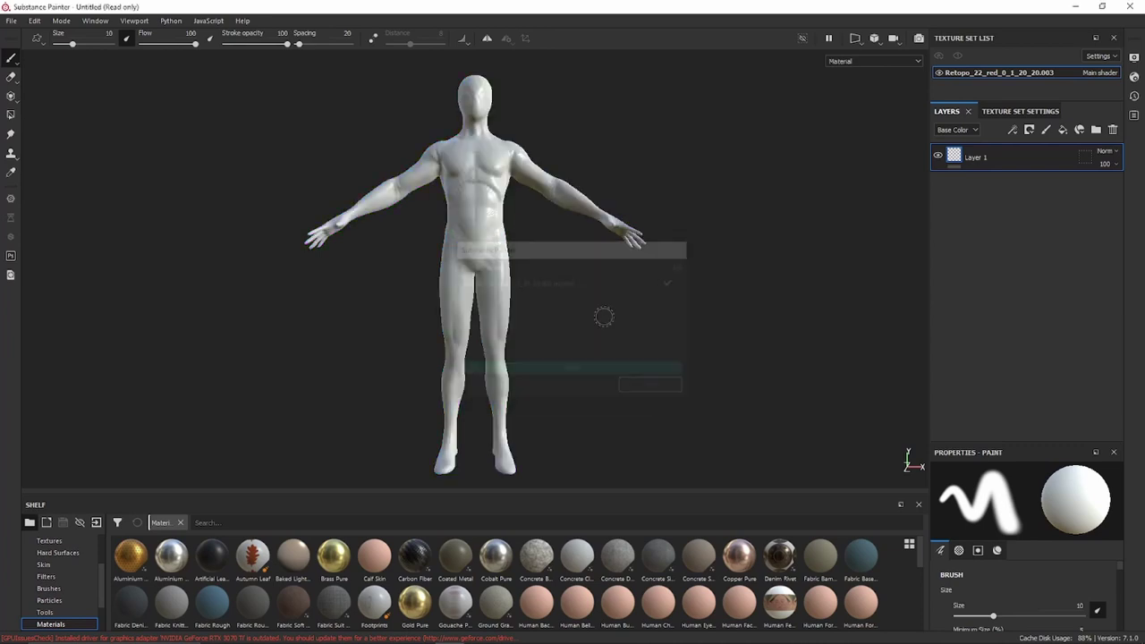
{"action": "scroll", "coordinate": [483, 185], "scroll_direction": "down", "scroll_amount": 3}
{"action": "scroll", "coordinate": [484, 217], "scroll_direction": "up", "scroll_amount": 5}
{"action": "scroll", "coordinate": [485, 217], "scroll_direction": "up", "scroll_amount": 3}
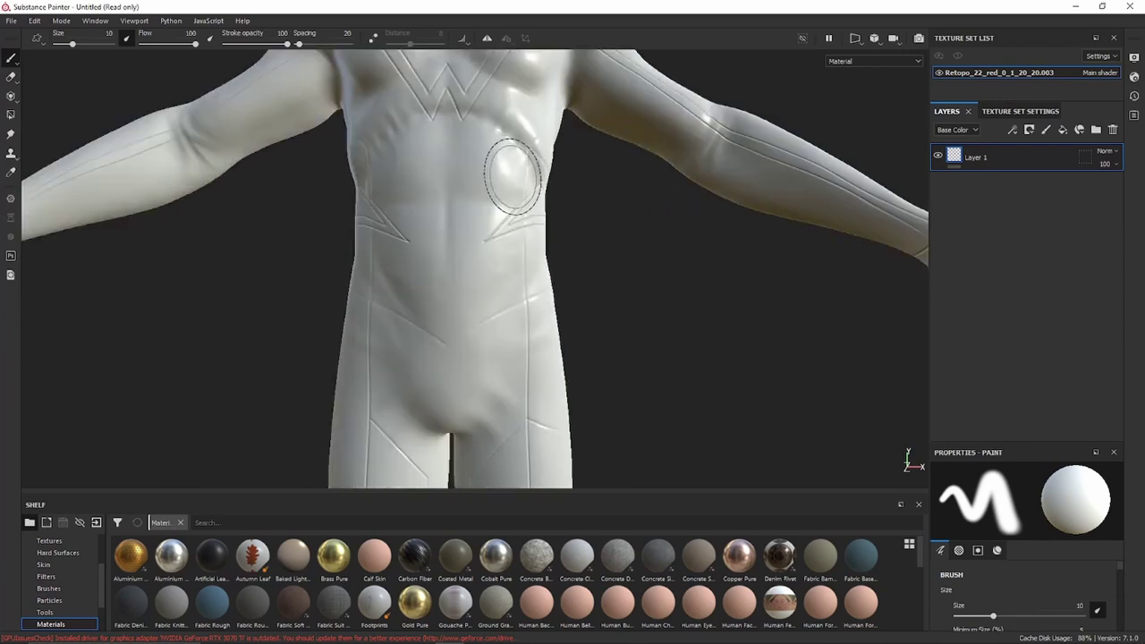
{"action": "left_click_drag", "start_coordinate": [613, 192], "coordinate": [592, 228], "text": "alt"}
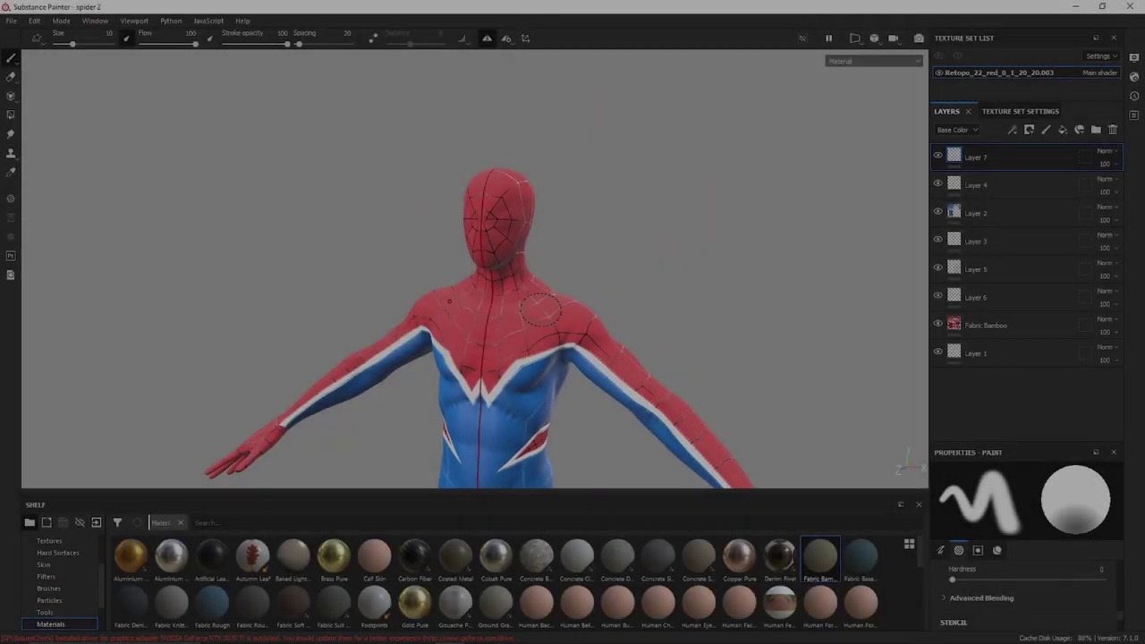
{"action": "scroll", "coordinate": [617, 259], "scroll_direction": "up", "scroll_amount": 3}
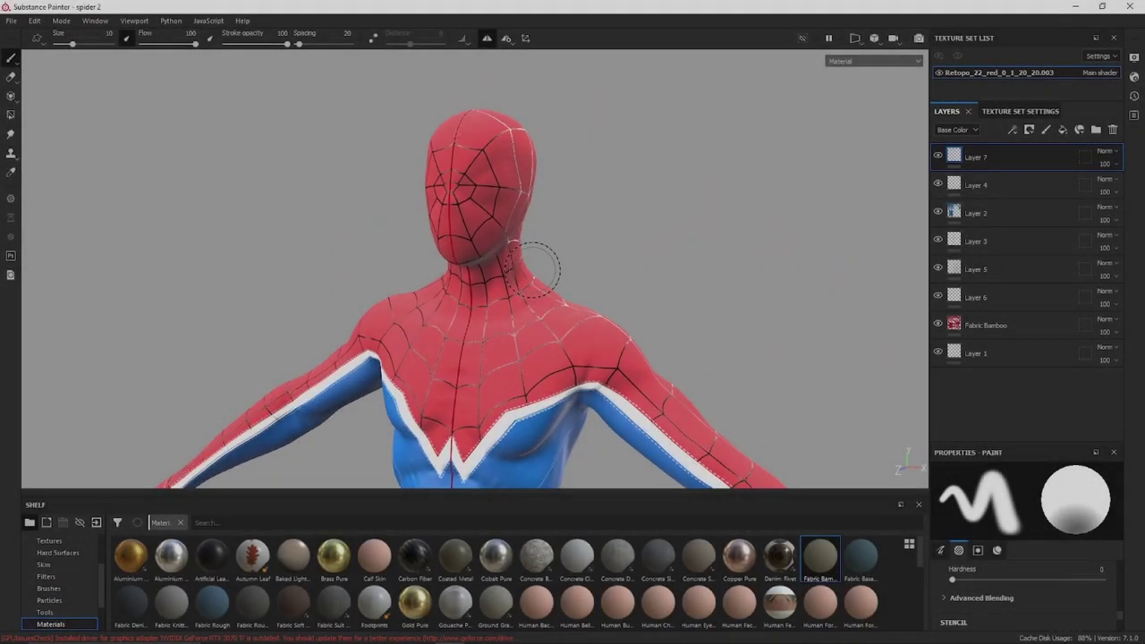
{"action": "scroll", "coordinate": [596, 242], "scroll_direction": "up", "scroll_amount": 3}
{"action": "scroll", "coordinate": [630, 255], "scroll_direction": "down", "scroll_amount": 3}
{"action": "scroll", "coordinate": [617, 252], "scroll_direction": "up", "scroll_amount": 3}
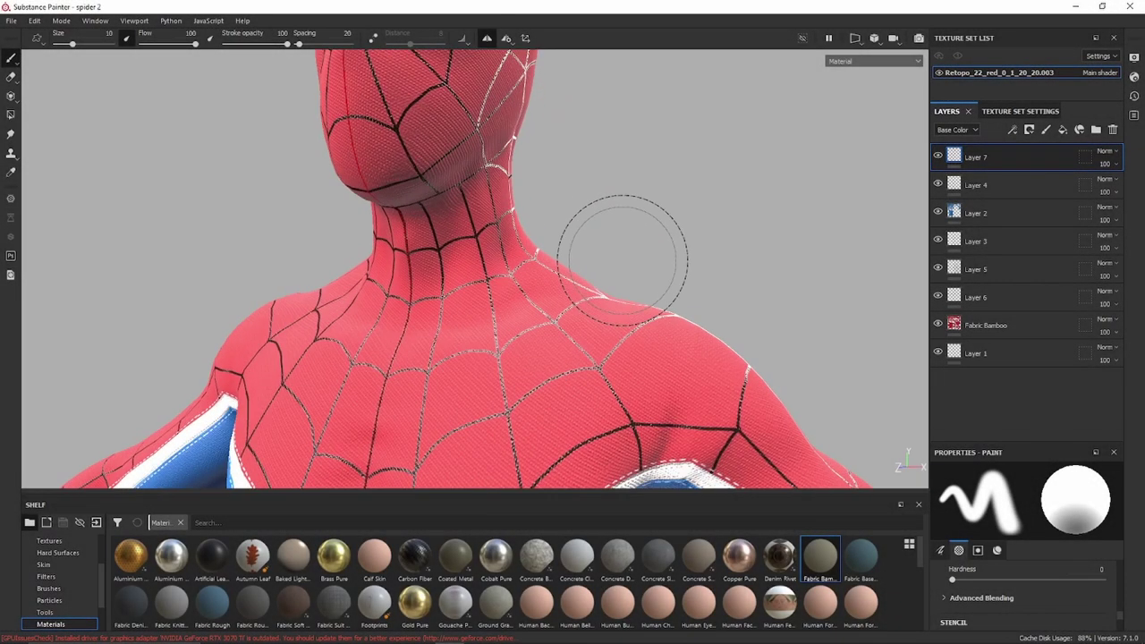
{"action": "scroll", "coordinate": [615, 256], "scroll_direction": "down", "scroll_amount": 3}
{"action": "scroll", "coordinate": [635, 237], "scroll_direction": "up", "scroll_amount": 1}
Orbit around the arms and torso to inspect the painted suit, then open the File menu.
{"action": "mouse_move", "coordinate": [649, 216]}
{"action": "left_mouse_down", "text": "alt"}
{"action": "mouse_move", "coordinate": [621, 243]}
{"action": "mouse_move", "coordinate": [613, 220]}
{"action": "left_mouse_up", "text": "alt"}
{"action": "mouse_move", "coordinate": [613, 414]}
{"action": "left_mouse_down", "text": "alt"}
{"action": "mouse_move", "coordinate": [603, 349]}
{"action": "mouse_move", "coordinate": [596, 517]}
{"action": "mouse_move", "coordinate": [577, 465]}
{"action": "left_mouse_up", "text": "alt"}
{"action": "scroll", "coordinate": [542, 247], "scroll_direction": "up", "scroll_amount": 1}
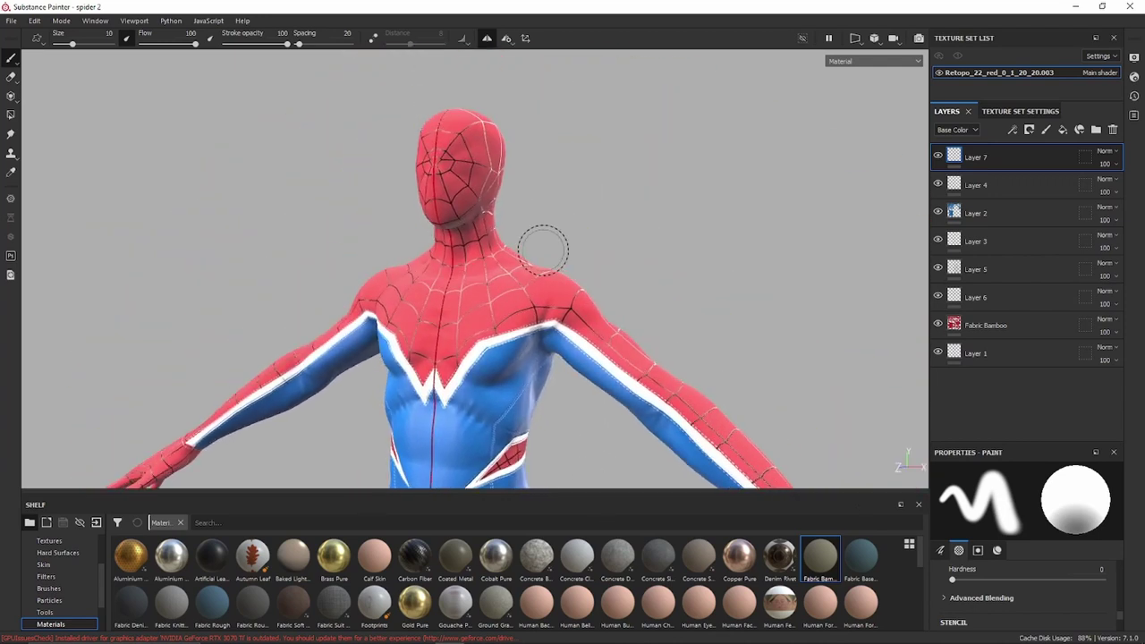
{"action": "scroll", "coordinate": [542, 248], "scroll_direction": "up", "scroll_amount": 1}
{"action": "scroll", "coordinate": [570, 240], "scroll_direction": "up", "scroll_amount": 1}
{"action": "scroll", "coordinate": [571, 240], "scroll_direction": "down", "scroll_amount": 1}
{"action": "left_click_drag", "start_coordinate": [560, 258], "coordinate": [626, 223], "text": "alt"}
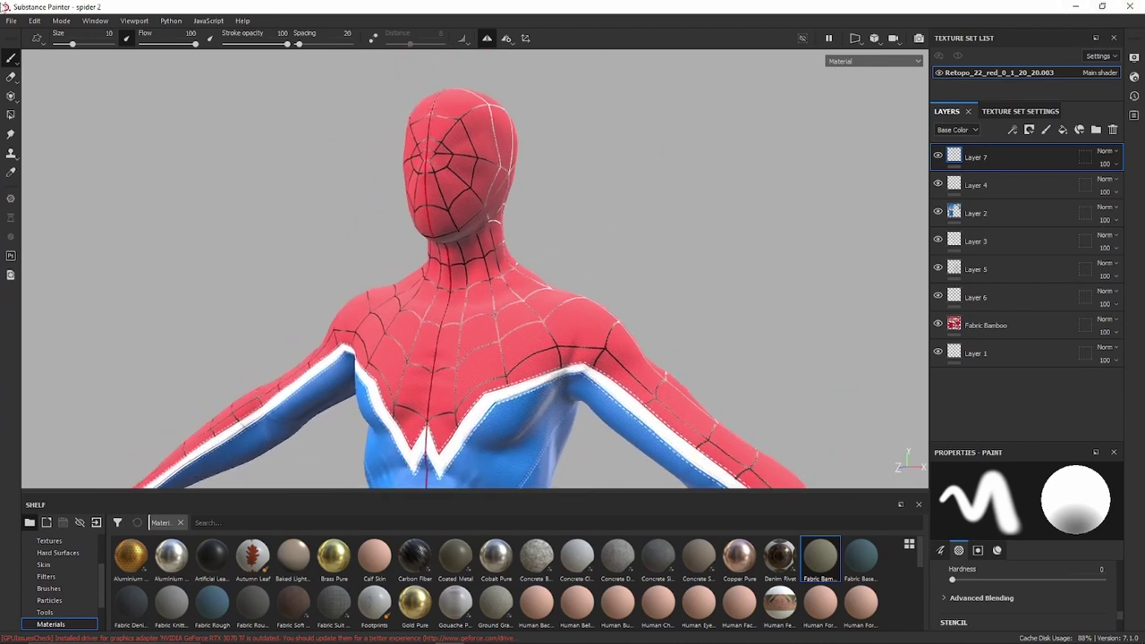
{"action": "left_click", "coordinate": [12, 20]}
Choose the PBR Metallic Roughness output template in Export Textures.
{"action": "left_click", "coordinate": [68, 224]}
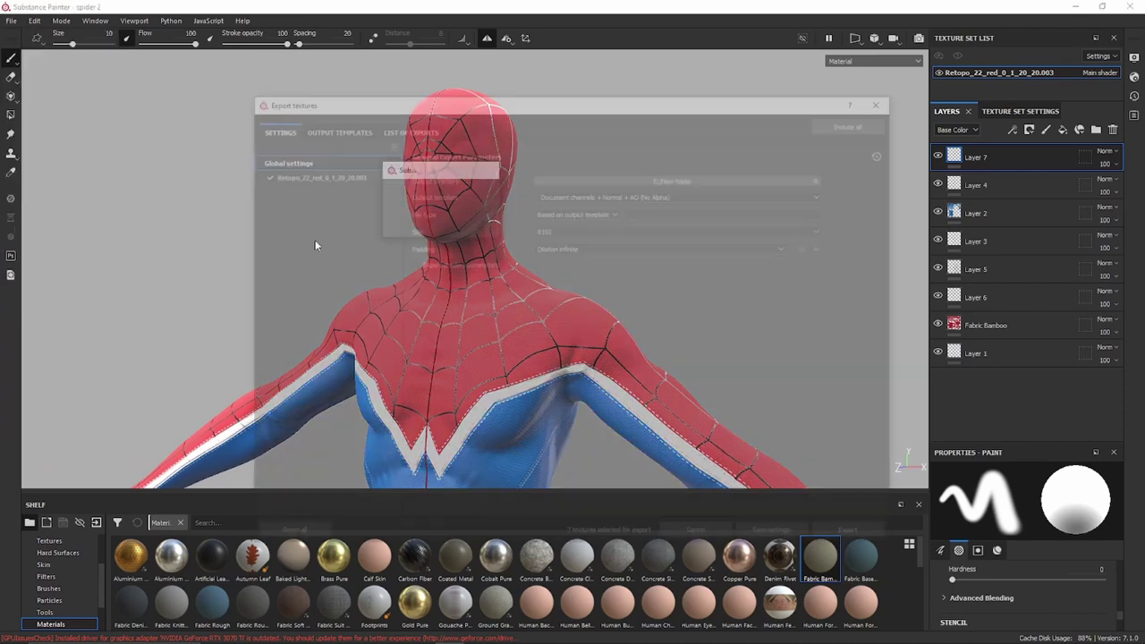
{"action": "left_click", "coordinate": [339, 126]}
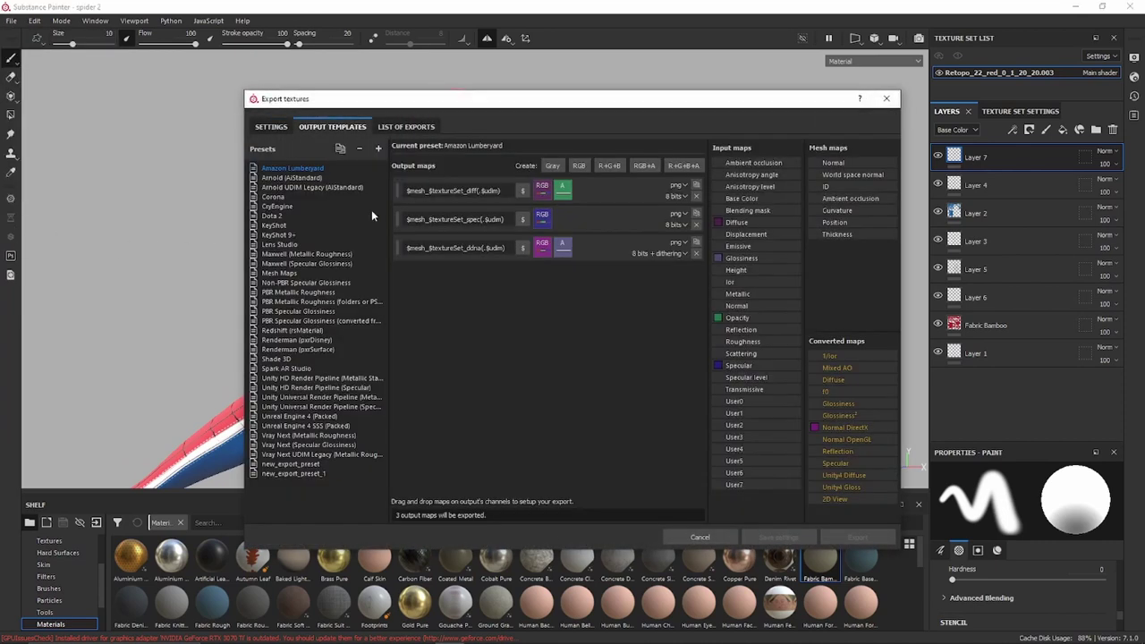
{"action": "left_click", "coordinate": [303, 292]}
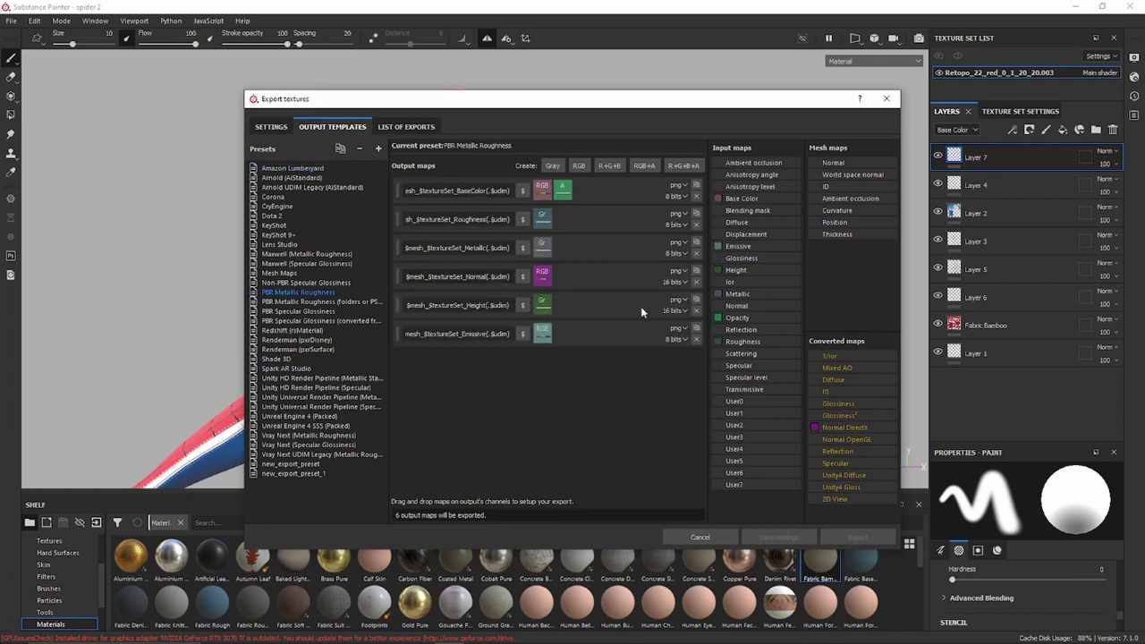
Remove the Height and Emissive outputs and feed Normal OpenGL RGB into the Normal output.
{"action": "left_click", "coordinate": [700, 310]}
{"action": "left_click", "coordinate": [698, 310]}
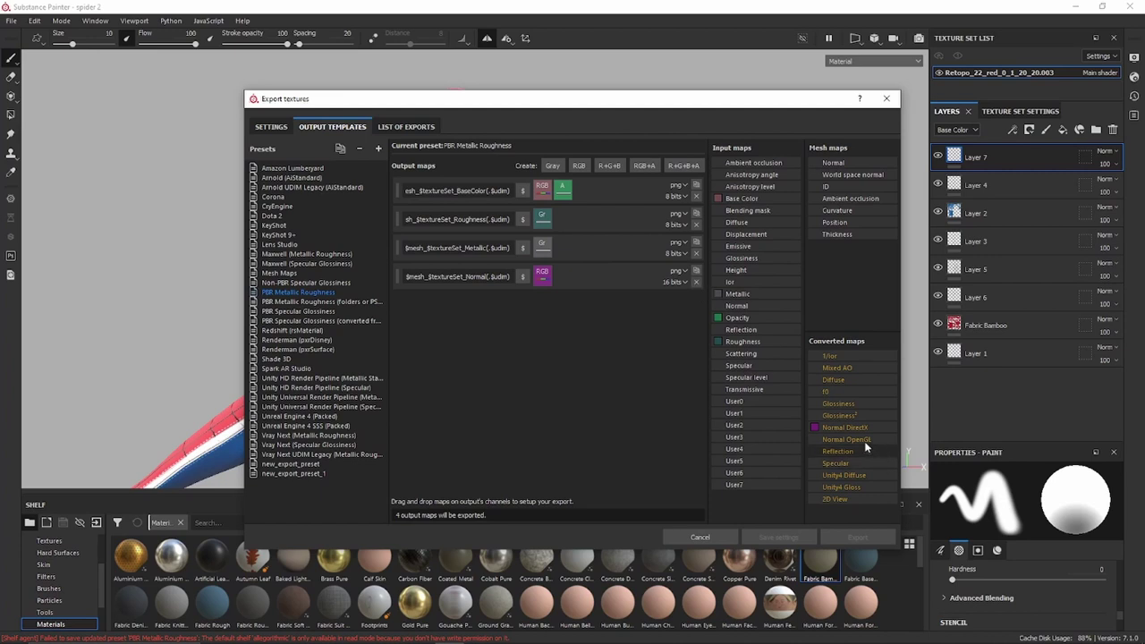
{"action": "left_click_drag", "start_coordinate": [848, 439], "coordinate": [543, 278]}
{"action": "left_click_drag", "start_coordinate": [829, 439], "coordinate": [548, 281]}
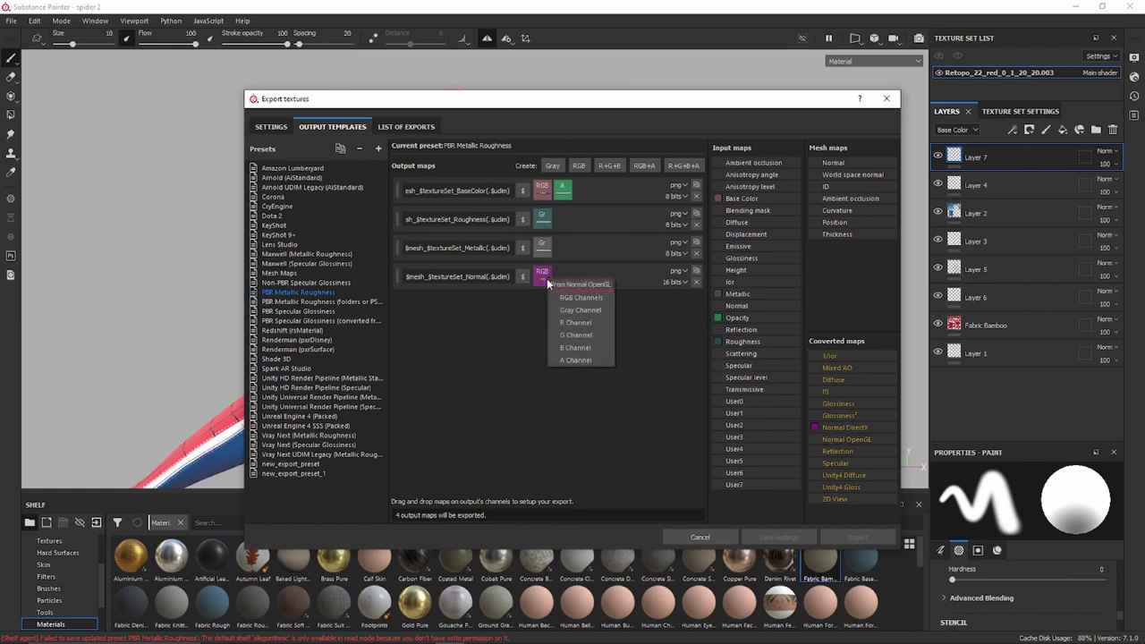
{"action": "left_click", "coordinate": [556, 299]}
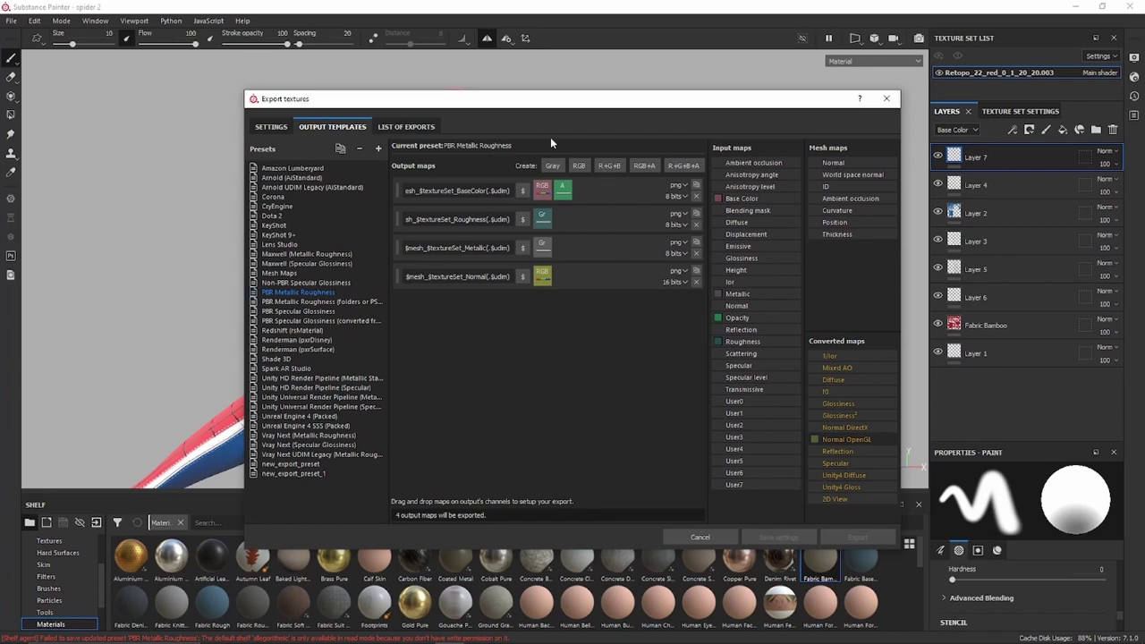
{"action": "left_click", "coordinate": [268, 126]}
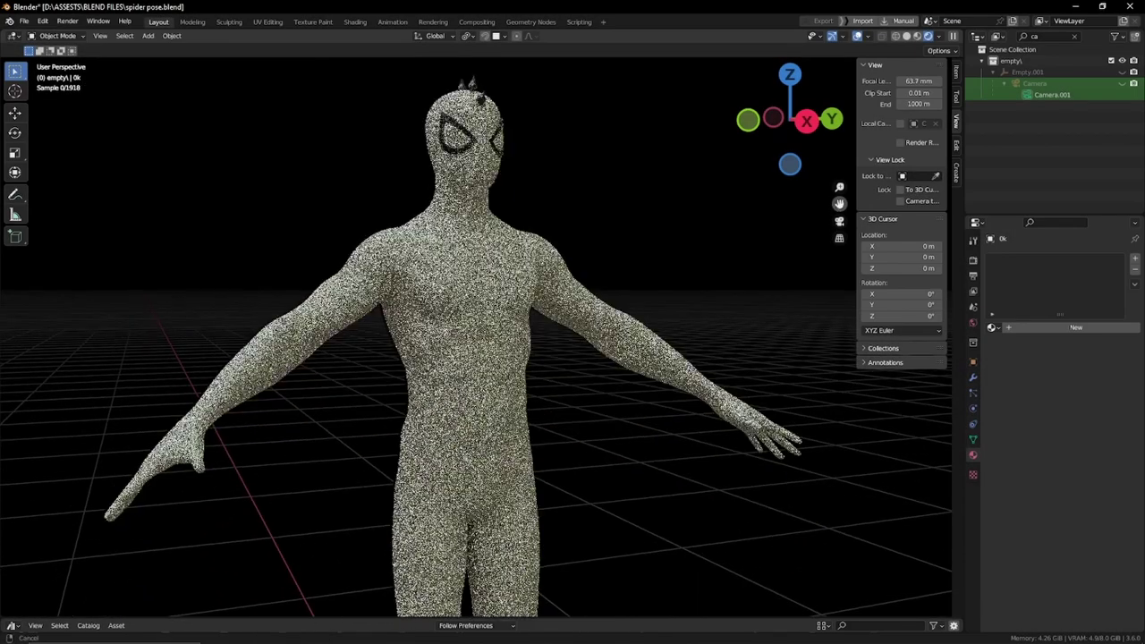
Turn the bottom area into a Shader Editor, add a new material, and select Principled BSDF.
{"action": "left_click_drag", "start_coordinate": [717, 615], "coordinate": [717, 517]}
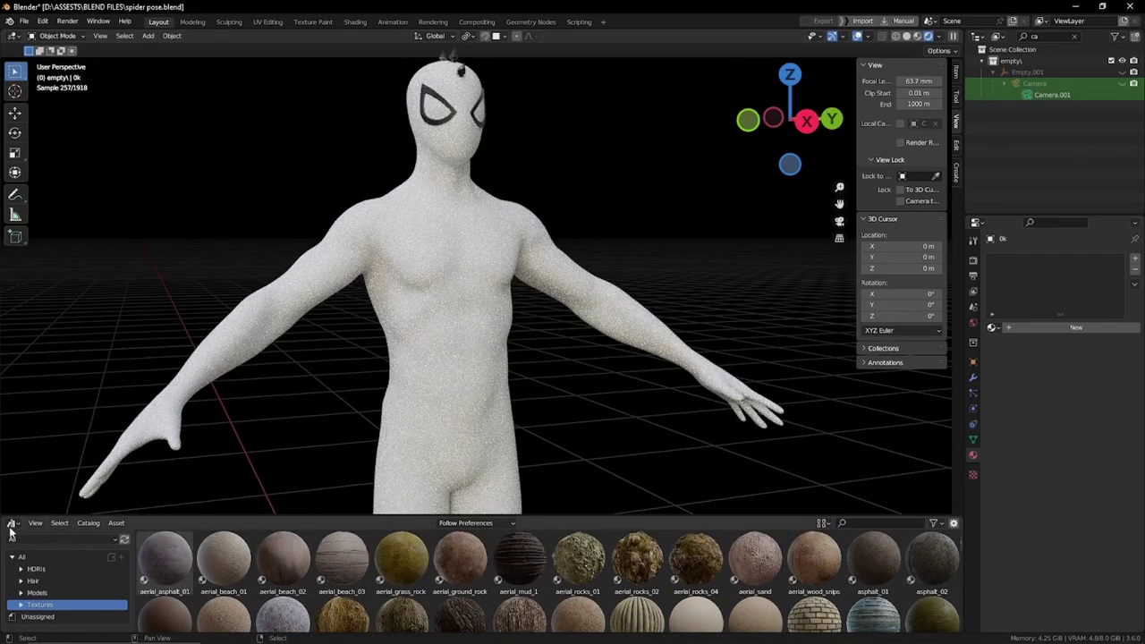
{"action": "left_click", "coordinate": [11, 526]}
{"action": "left_click", "coordinate": [65, 487]}
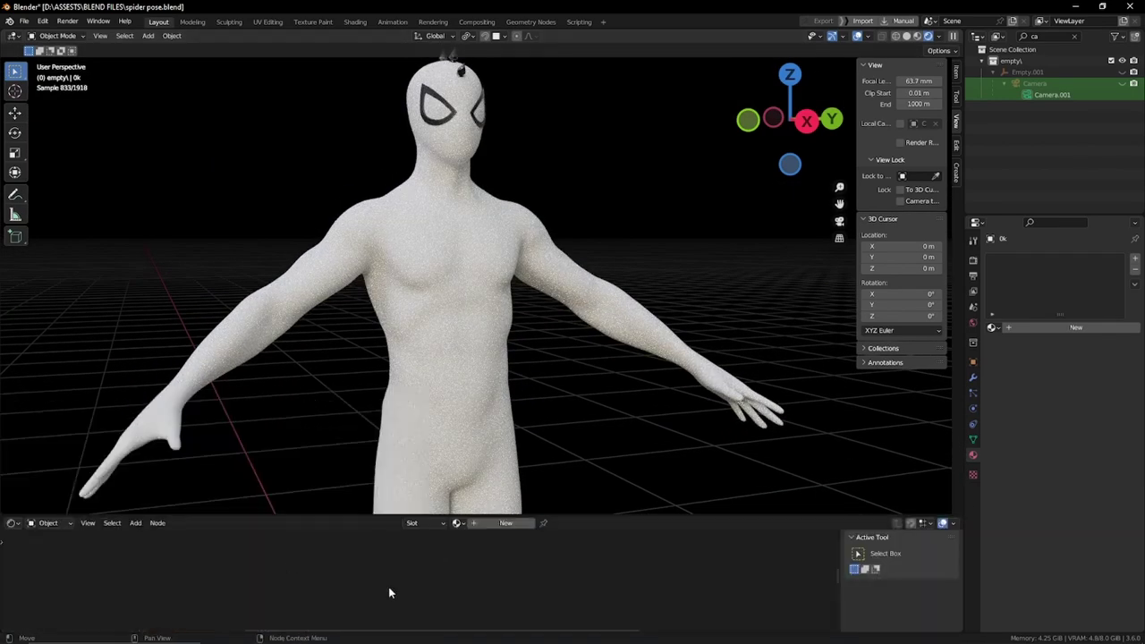
{"action": "left_click", "coordinate": [508, 525]}
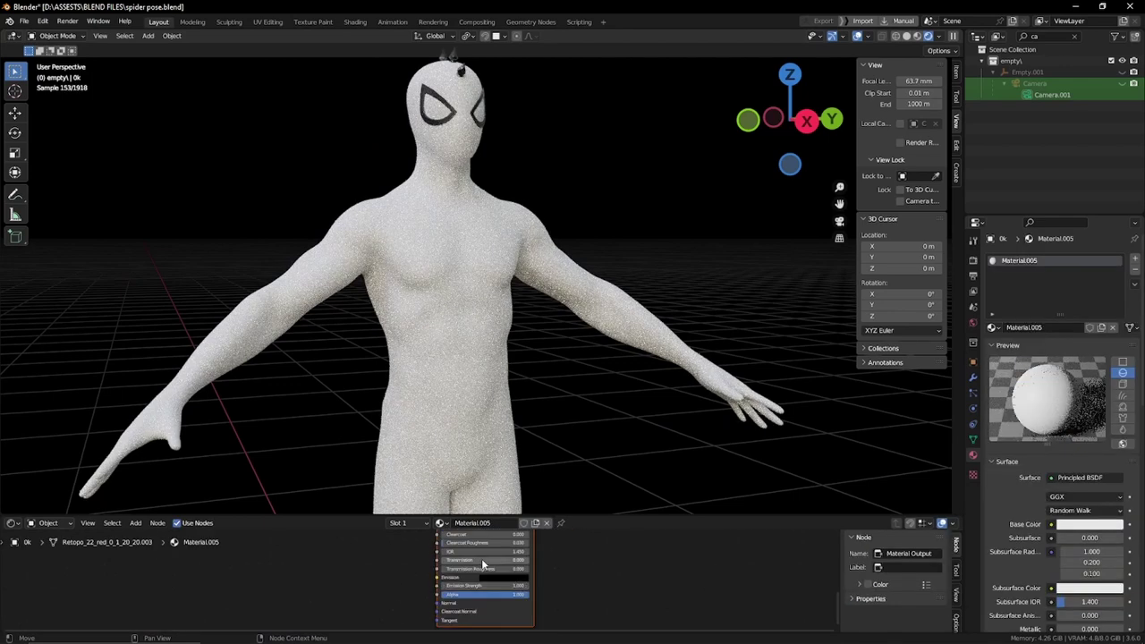
{"action": "scroll", "coordinate": [501, 572], "scroll_direction": "down", "scroll_amount": 2}
{"action": "left_click", "coordinate": [537, 588]}
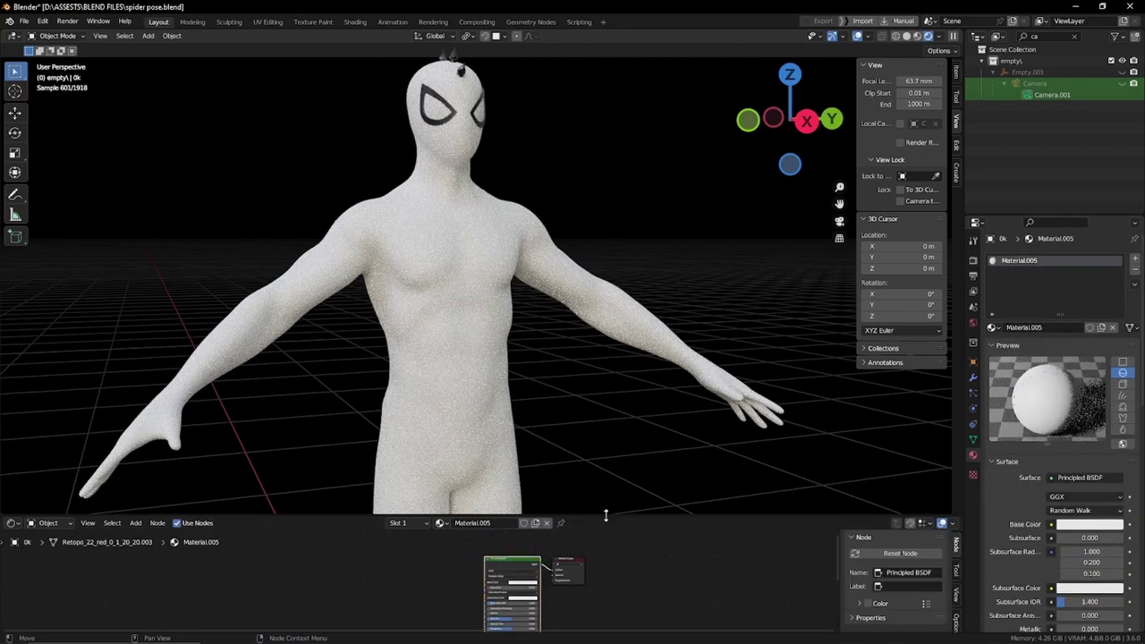
{"action": "left_click_drag", "start_coordinate": [619, 514], "coordinate": [615, 467]}
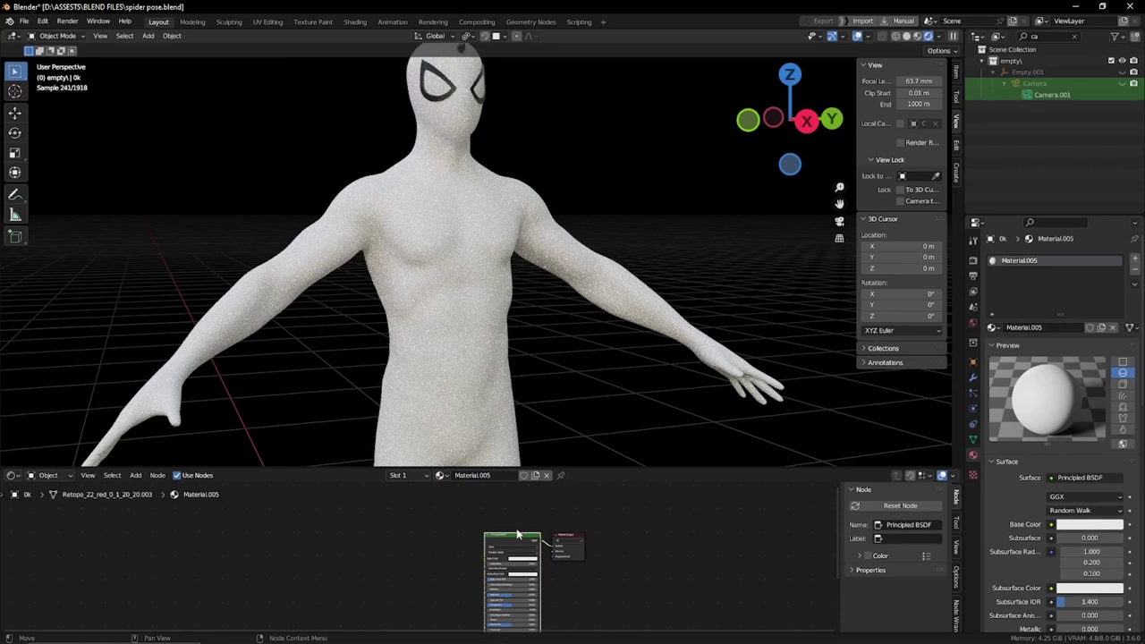
Use Ctrl+Shift+T to load the roughness and normal textures from E:\New folder.
{"action": "key", "text": "ctrl+shift+t"}
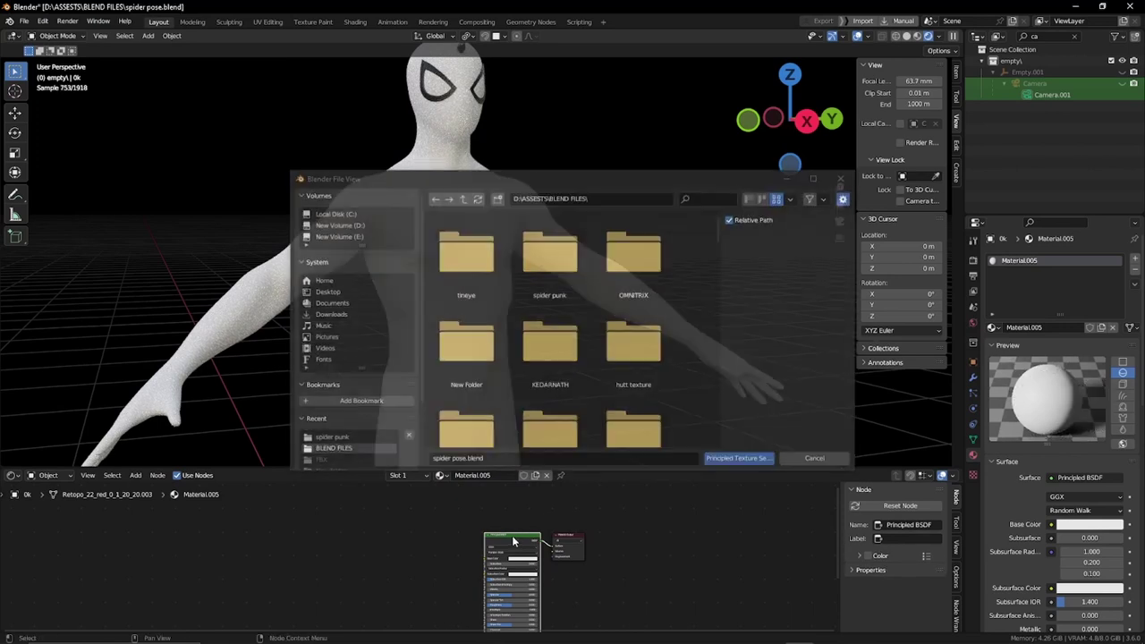
{"action": "left_click", "coordinate": [368, 225]}
{"action": "left_click", "coordinate": [364, 236]}
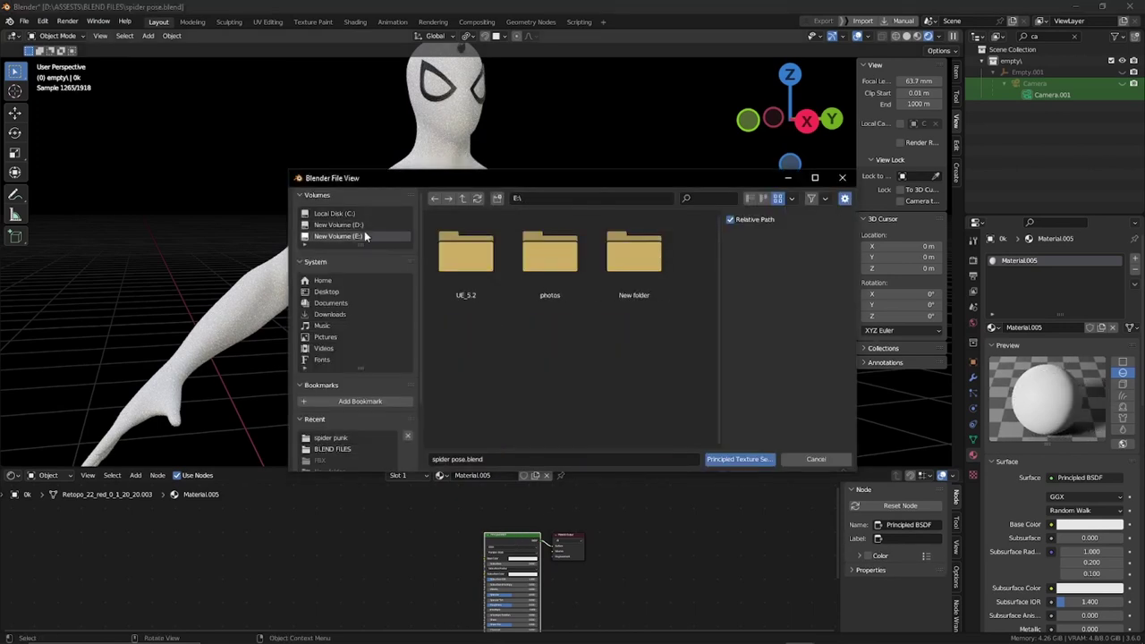
{"action": "double_click", "coordinate": [632, 257]}
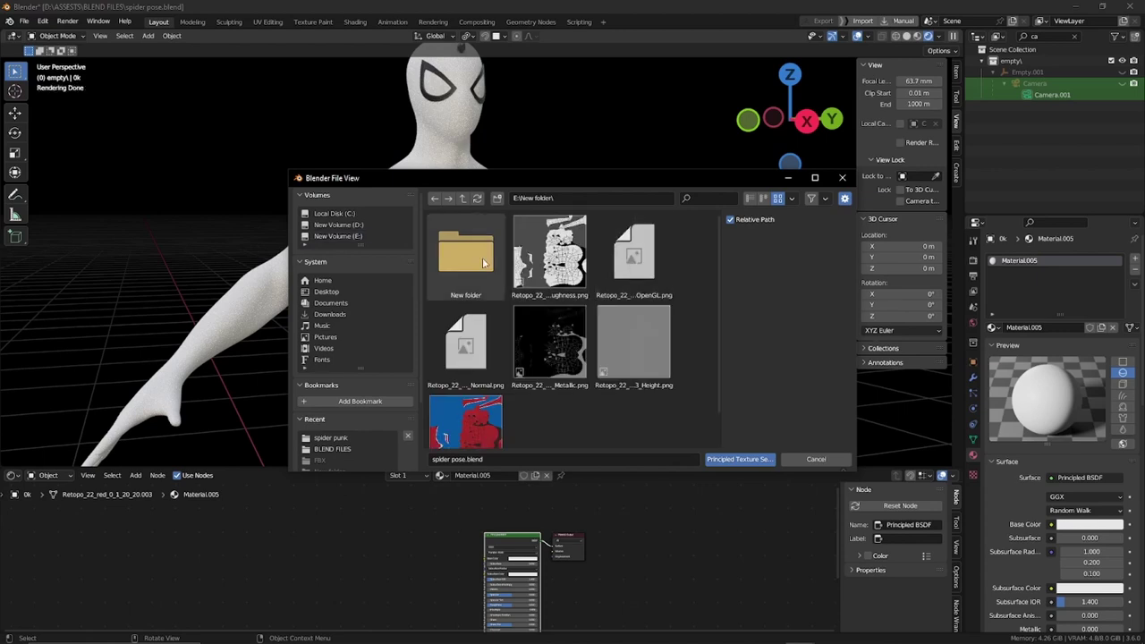
{"action": "scroll", "coordinate": [501, 286], "scroll_direction": "down", "scroll_amount": 1}
{"action": "scroll", "coordinate": [528, 269], "scroll_direction": "up", "scroll_amount": 1}
{"action": "left_click", "coordinate": [547, 256]}
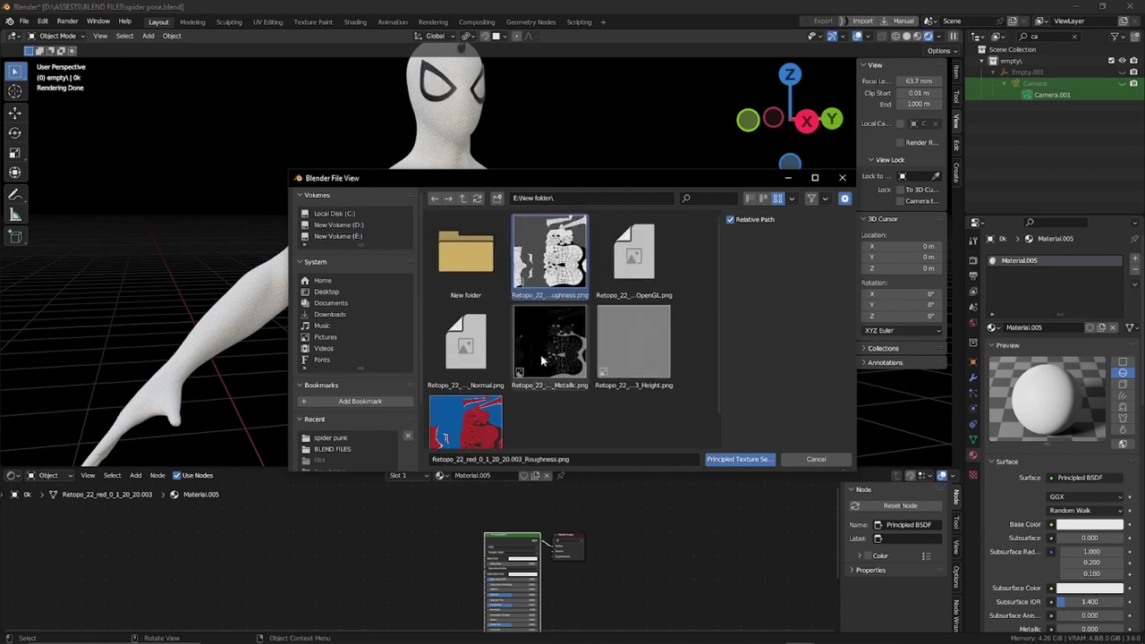
{"action": "left_click", "coordinate": [465, 344], "text": "shift"}
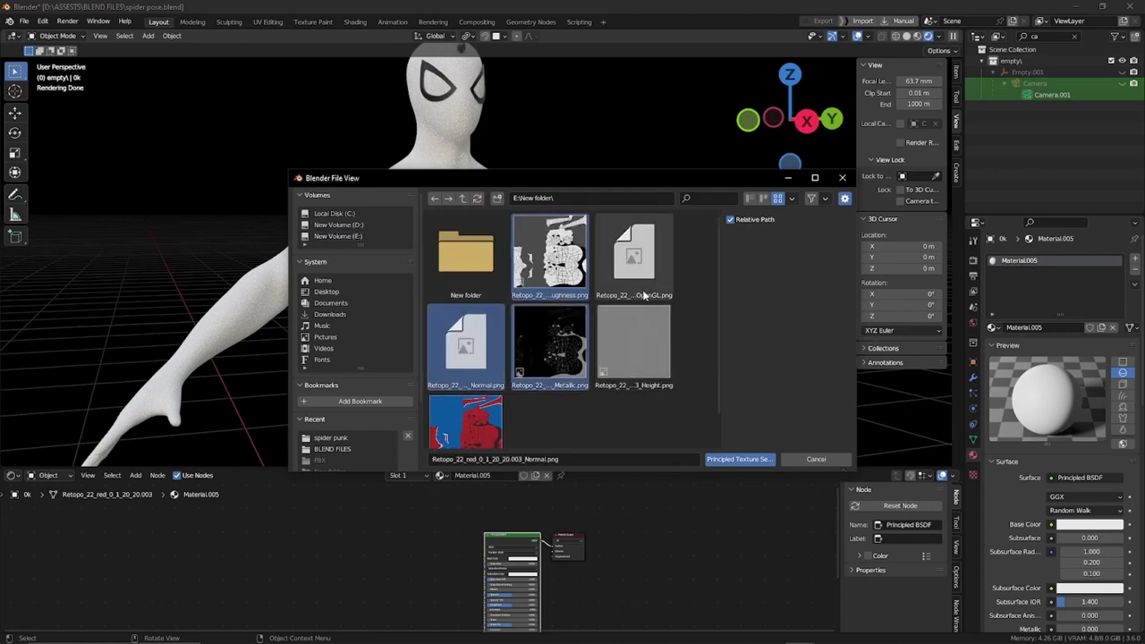
{"action": "left_click", "coordinate": [642, 295], "text": "shift"}
{"action": "scroll", "coordinate": [727, 438], "scroll_direction": "down", "scroll_amount": 1}
{"action": "left_click", "coordinate": [760, 459]}
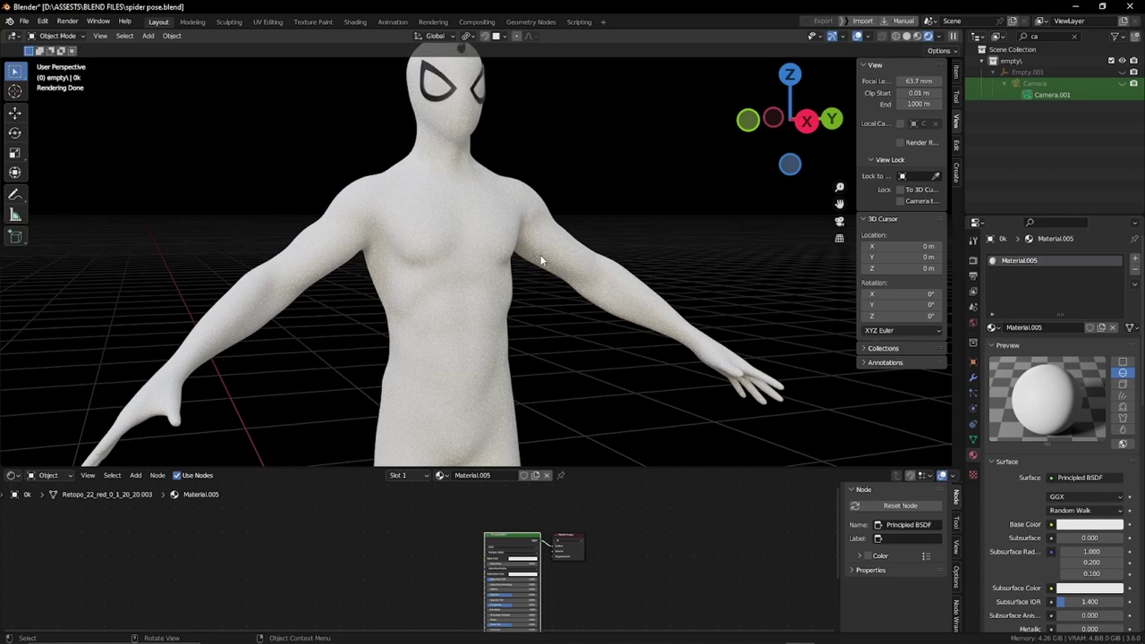
Undo to restore the suit texture nodes feeding Base Color, then frame the figure.
{"action": "key", "text": "ctrl+z"}
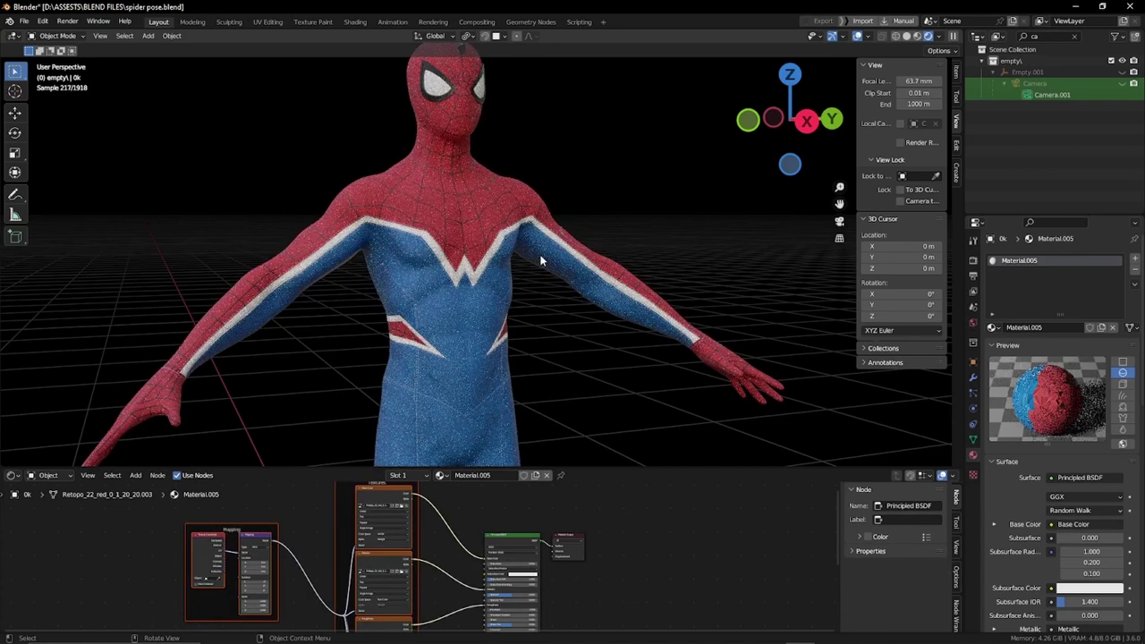
{"action": "scroll", "coordinate": [591, 174], "scroll_direction": "up", "scroll_amount": 3}
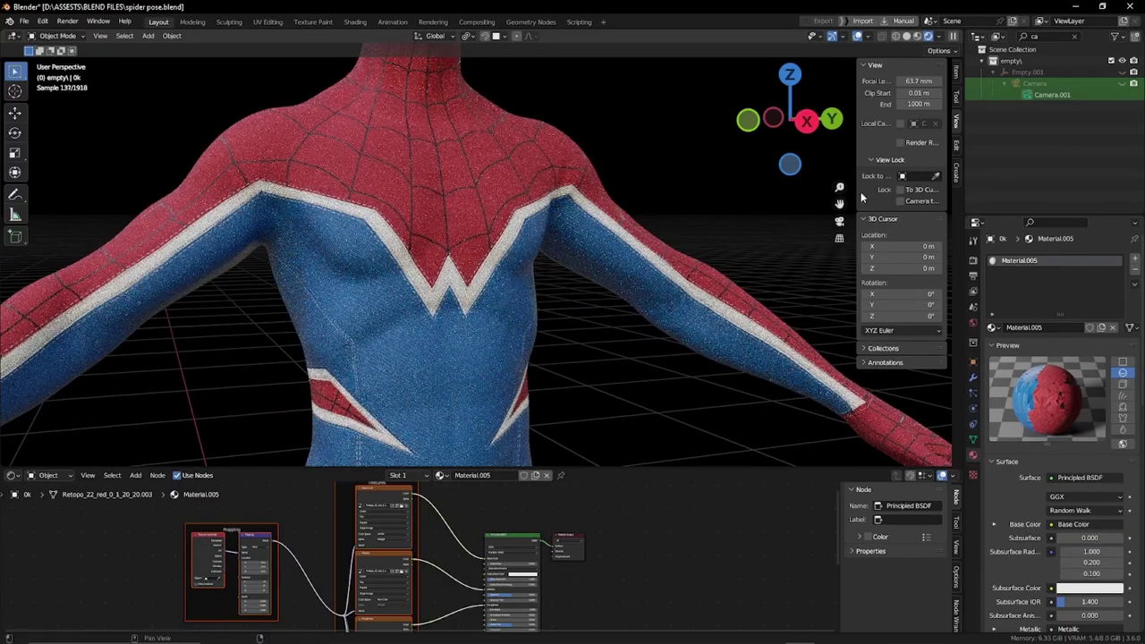
{"action": "mouse_move", "coordinate": [320, 134]}
{"action": "middle_mouse_down", "text": "shift"}
{"action": "mouse_move", "coordinate": [320, 248]}
{"action": "mouse_move", "coordinate": [582, 263]}
{"action": "mouse_move", "coordinate": [573, 242]}
{"action": "mouse_move", "coordinate": [738, 177]}
{"action": "middle_mouse_up", "text": "shift"}
{"action": "scroll", "coordinate": [501, 256], "scroll_direction": "down", "scroll_amount": 3}
{"action": "middle_click_drag", "start_coordinate": [572, 268], "coordinate": [613, 307]}
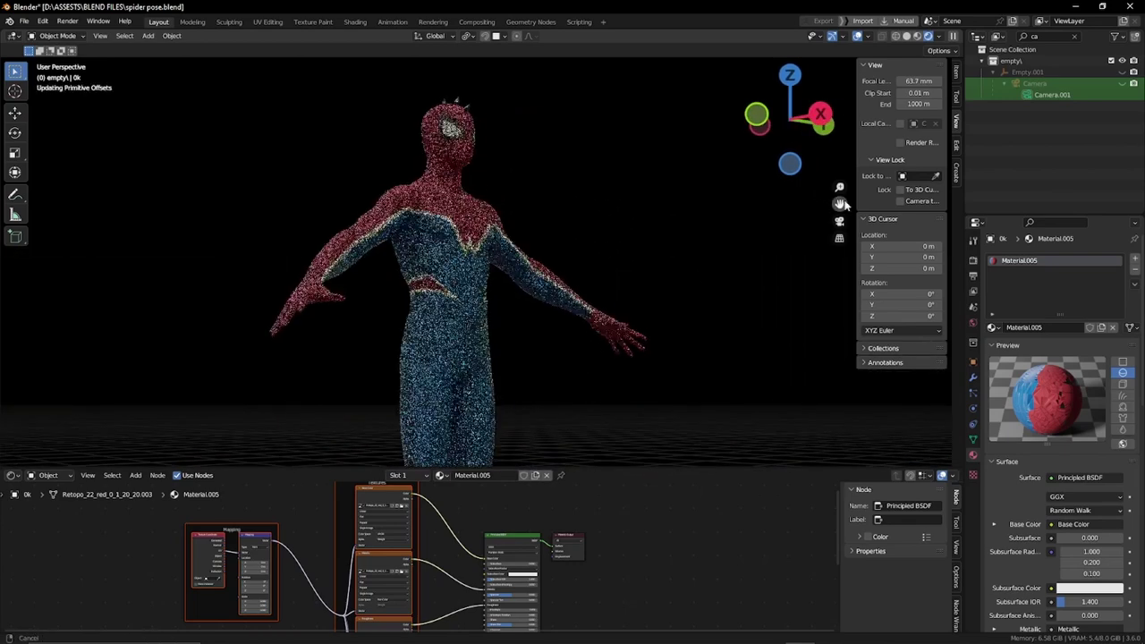
{"action": "scroll", "coordinate": [614, 307], "scroll_direction": "up", "scroll_amount": 2}
{"action": "scroll", "coordinate": [608, 409], "scroll_direction": "up", "scroll_amount": 1}
{"action": "scroll", "coordinate": [573, 365], "scroll_direction": "up", "scroll_amount": 4}
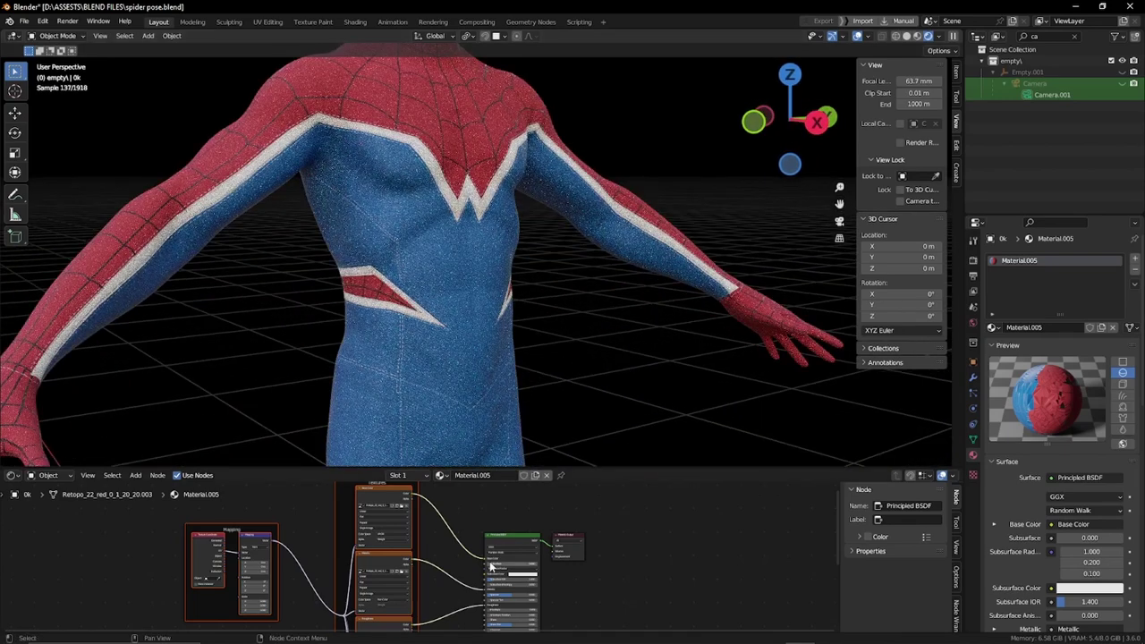
{"action": "scroll", "coordinate": [501, 550], "scroll_direction": "up", "scroll_amount": 1}
{"action": "scroll", "coordinate": [472, 517], "scroll_direction": "up", "scroll_amount": 2}
{"action": "scroll", "coordinate": [483, 519], "scroll_direction": "up", "scroll_amount": 1}
{"action": "scroll", "coordinate": [518, 528], "scroll_direction": "up", "scroll_amount": 1}
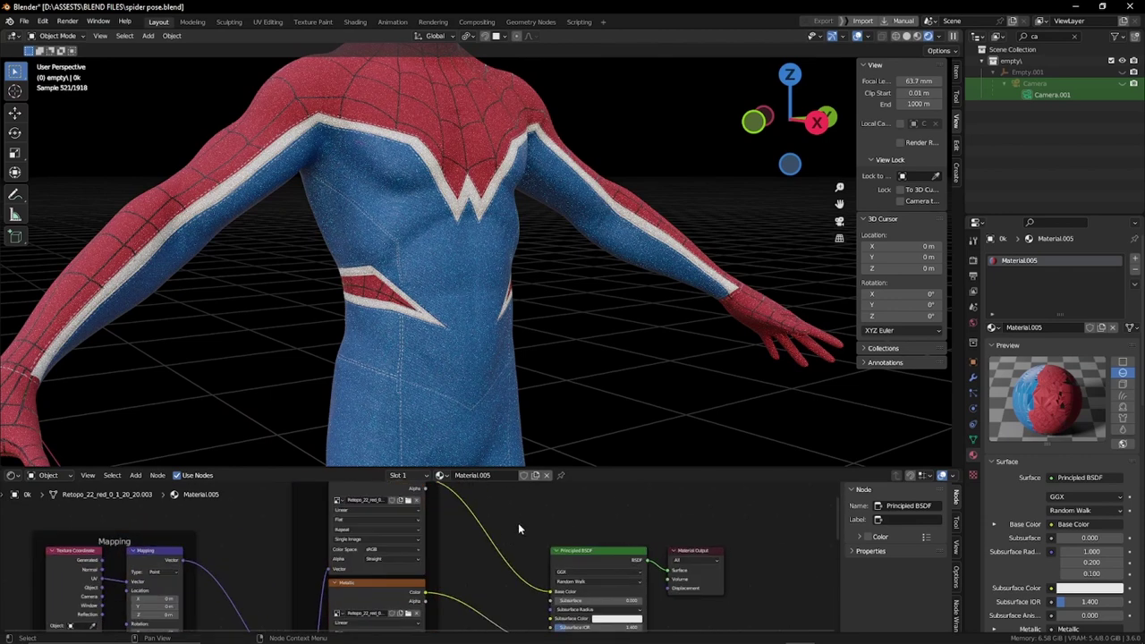
Insert a Hue/Saturation/Value node before Base Color with Saturation and Value at 2.000.
{"action": "key", "text": "shift+a"}
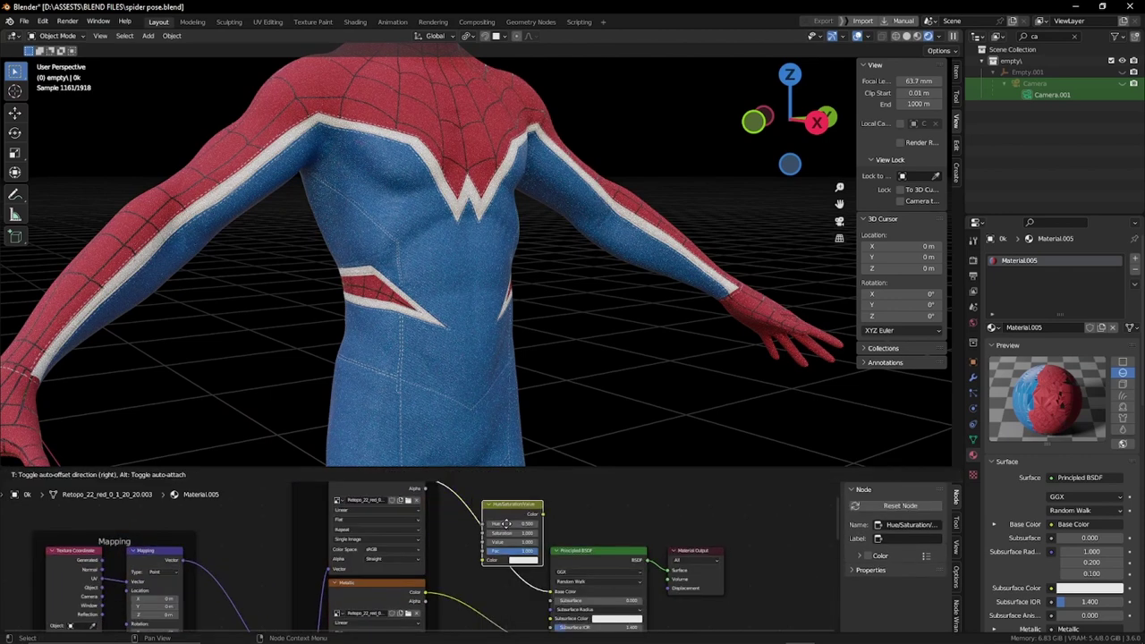
{"action": "left_click", "coordinate": [506, 523]}
{"action": "scroll", "coordinate": [507, 528], "scroll_direction": "up", "scroll_amount": 2}
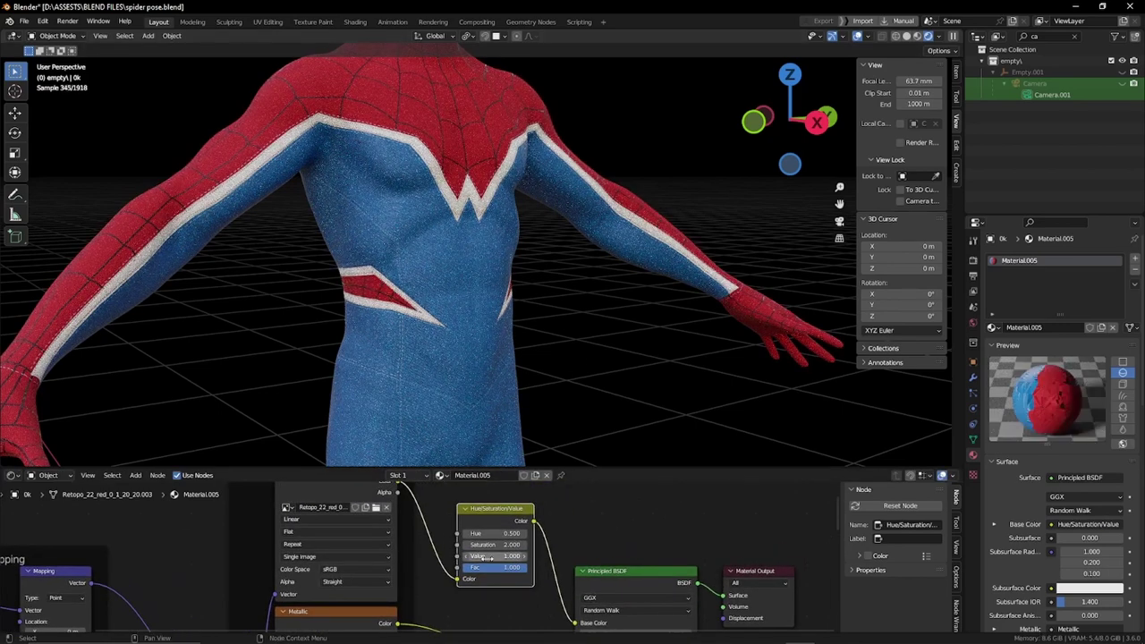
{"action": "left_click_drag", "start_coordinate": [484, 557], "coordinate": [501, 557]}
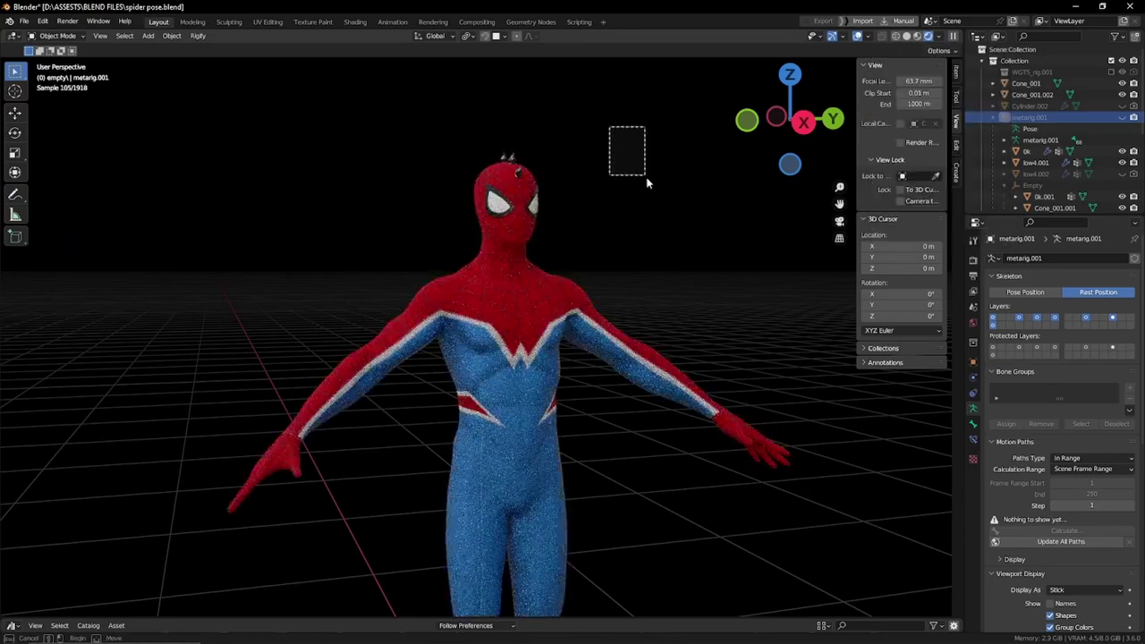
Orbit and zoom around the body to inspect the chest stripe, head, torso and arm.
{"action": "scroll", "coordinate": [690, 223], "scroll_direction": "down", "scroll_amount": 1}
{"action": "scroll", "coordinate": [690, 232], "scroll_direction": "up", "scroll_amount": 3}
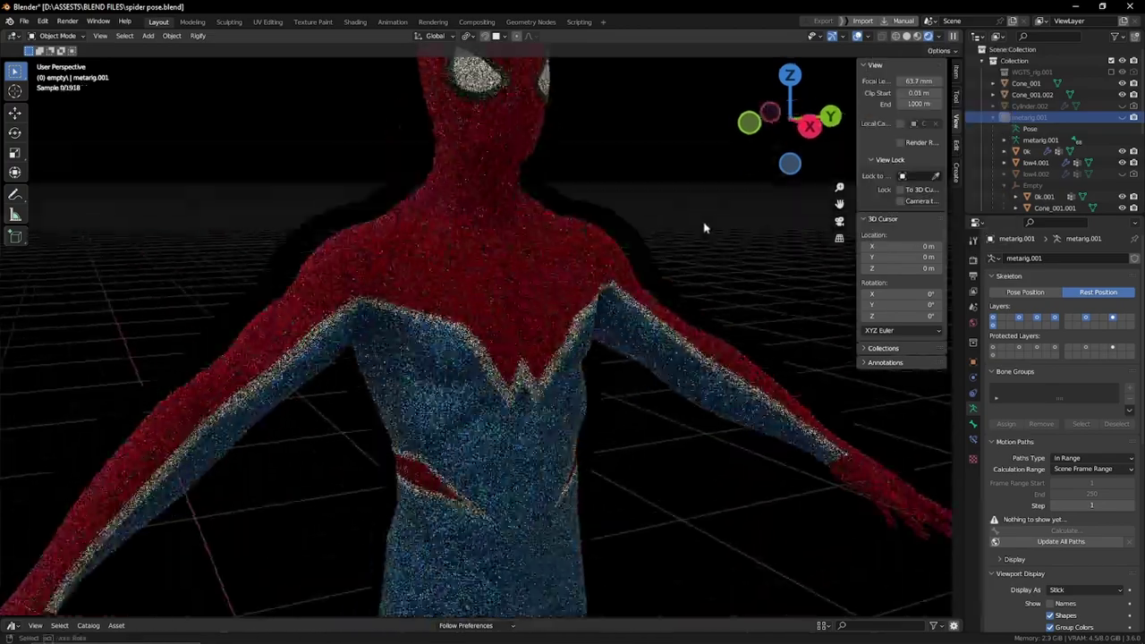
{"action": "scroll", "coordinate": [686, 268], "scroll_direction": "up", "scroll_amount": 3}
{"action": "scroll", "coordinate": [713, 270], "scroll_direction": "up", "scroll_amount": 2}
{"action": "scroll", "coordinate": [713, 265], "scroll_direction": "down", "scroll_amount": 4}
{"action": "mouse_move", "coordinate": [677, 260]}
{"action": "middle_mouse_down"}
{"action": "mouse_move", "coordinate": [775, 202]}
{"action": "mouse_move", "coordinate": [721, 274]}
{"action": "middle_mouse_up"}
{"action": "scroll", "coordinate": [711, 266], "scroll_direction": "up", "scroll_amount": 2}
{"action": "scroll", "coordinate": [711, 265], "scroll_direction": "down", "scroll_amount": 4}
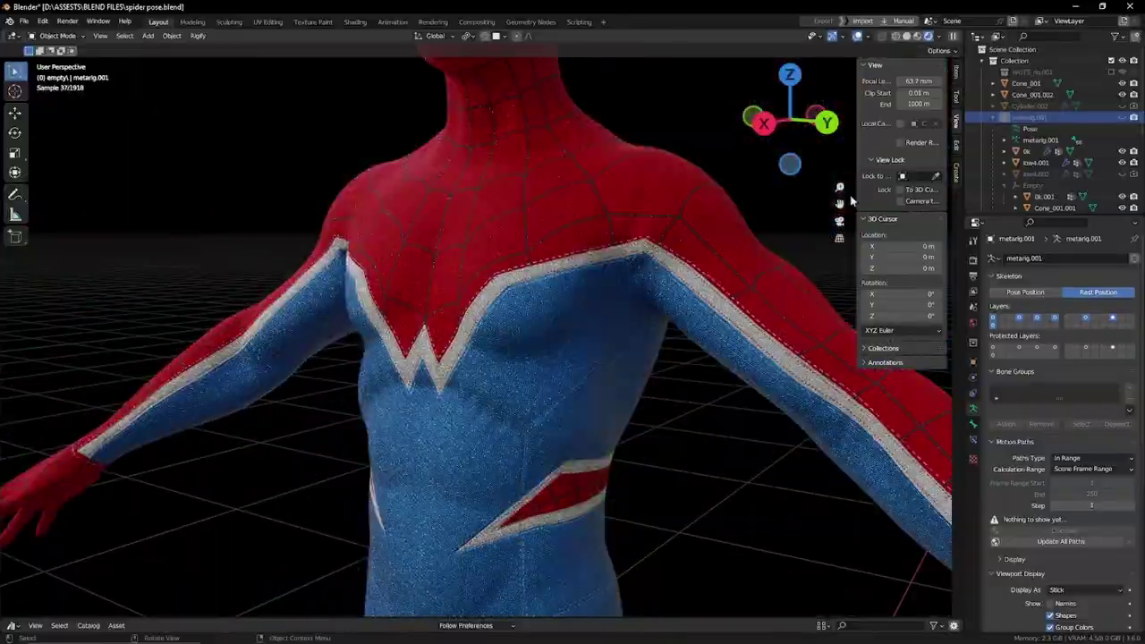
{"action": "scroll", "coordinate": [785, 279], "scroll_direction": "up", "scroll_amount": 1}
{"action": "scroll", "coordinate": [632, 365], "scroll_direction": "up", "scroll_amount": 4}
{"action": "mouse_move", "coordinate": [632, 365]}
{"action": "middle_mouse_down"}
{"action": "mouse_move", "coordinate": [511, 376]}
{"action": "mouse_move", "coordinate": [561, 454]}
{"action": "mouse_move", "coordinate": [654, 468]}
{"action": "middle_mouse_up"}
{"action": "scroll", "coordinate": [528, 393], "scroll_direction": "down", "scroll_amount": 5}
{"action": "scroll", "coordinate": [561, 452], "scroll_direction": "up", "scroll_amount": 2}
{"action": "scroll", "coordinate": [593, 402], "scroll_direction": "down", "scroll_amount": 4}
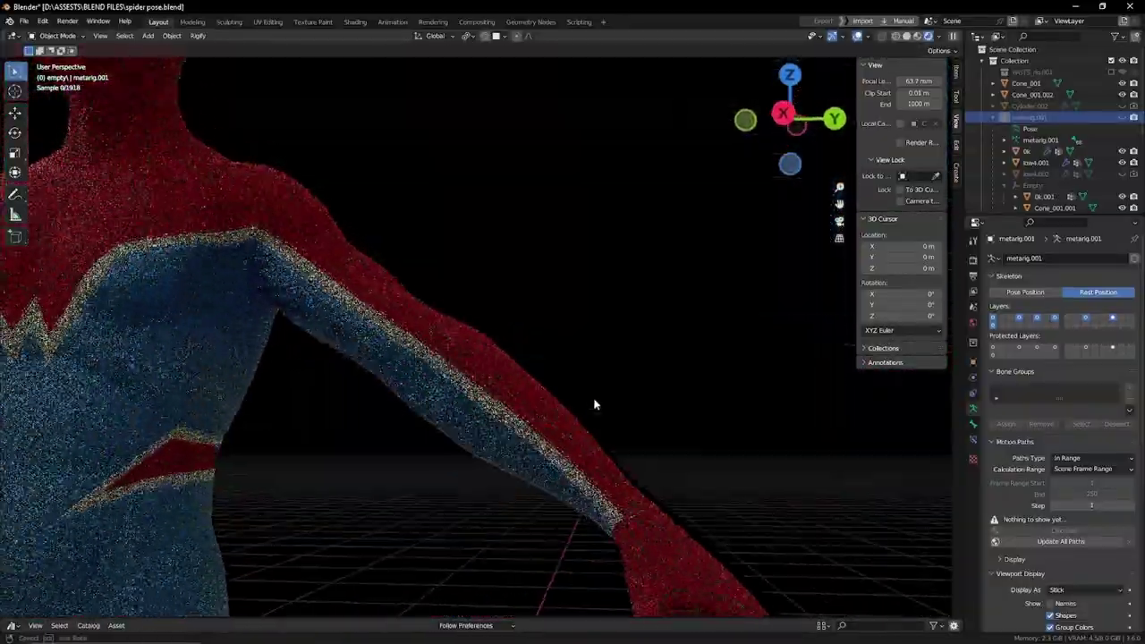
{"action": "mouse_move", "coordinate": [593, 402]}
{"action": "middle_mouse_down"}
{"action": "mouse_move", "coordinate": [544, 361]}
{"action": "mouse_move", "coordinate": [552, 355]}
{"action": "middle_mouse_up"}
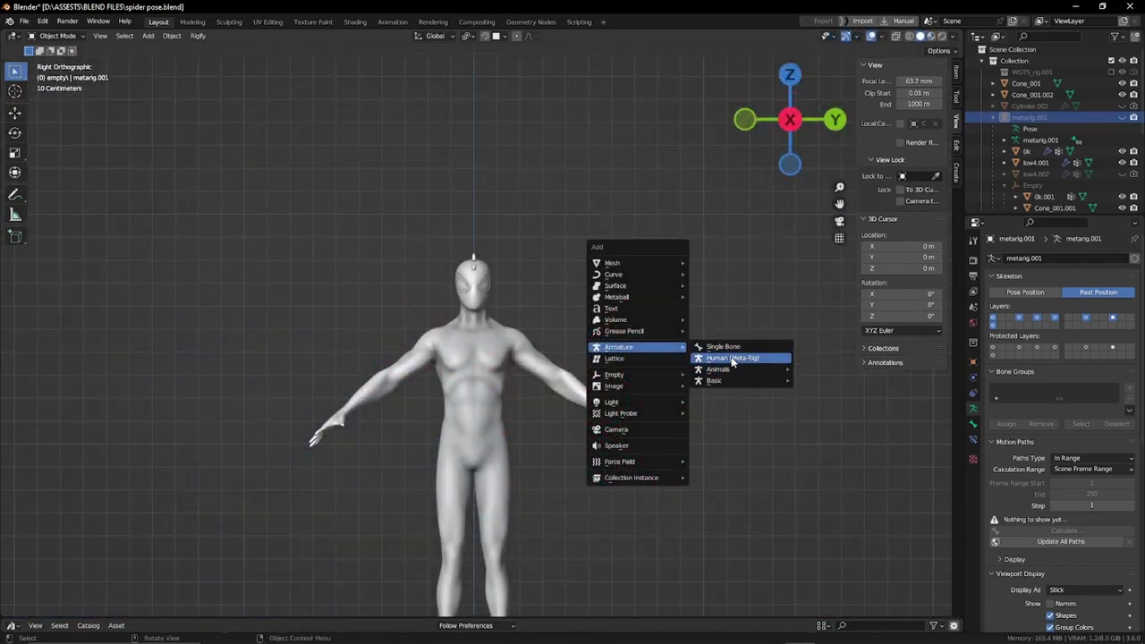
Add the human metarig and set its Z rotation to 0 to line it up with the body.
{"action": "left_click", "coordinate": [732, 358]}
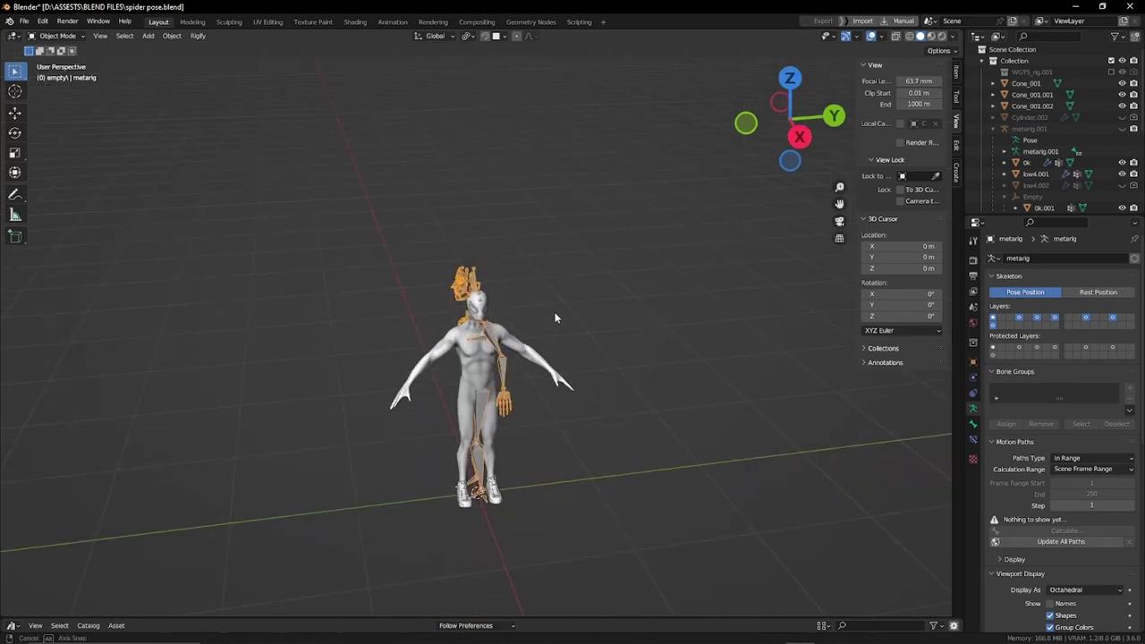
{"action": "scroll", "coordinate": [573, 318], "scroll_direction": "up", "scroll_amount": 2}
{"action": "key", "text": "r"}
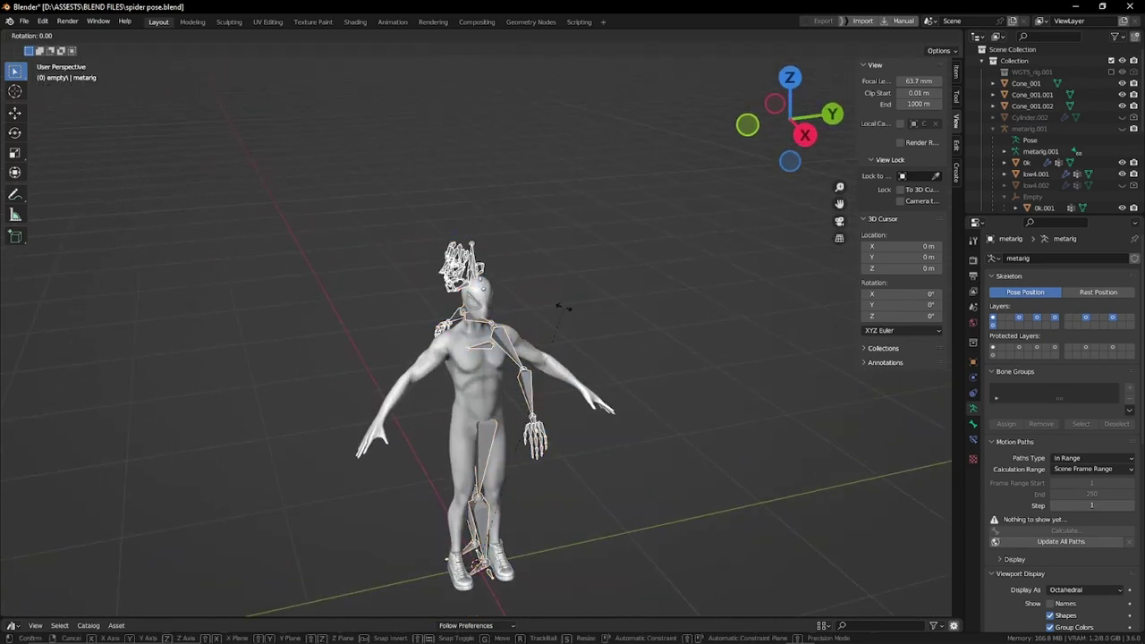
{"action": "key", "text": "z"}
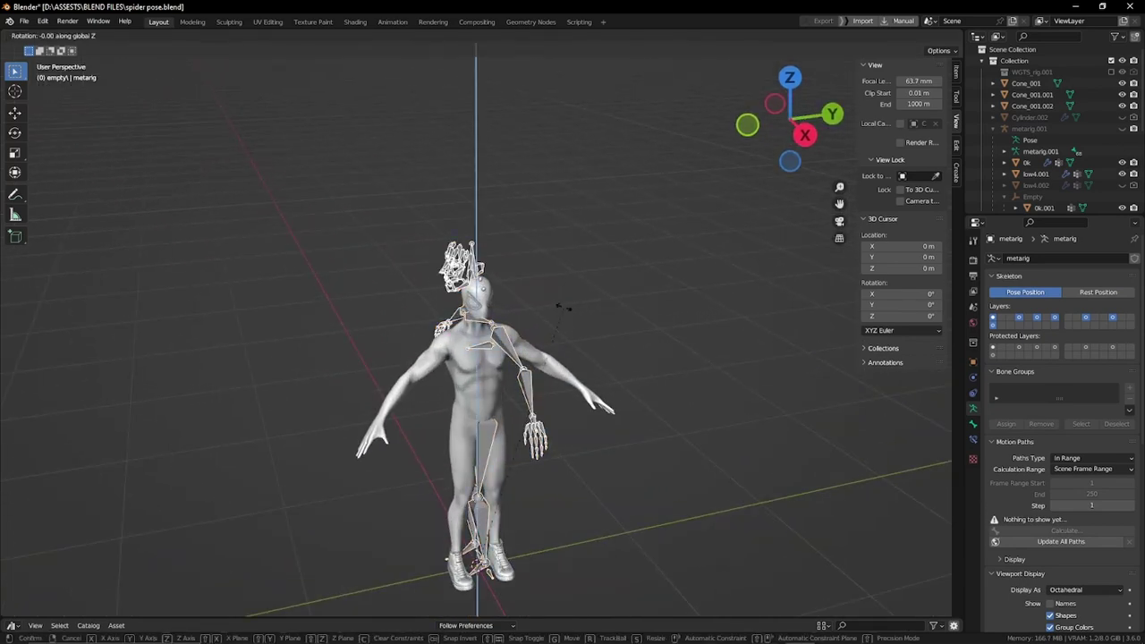
{"action": "type", "text": "0"}
{"action": "key", "text": "Return"}
{"action": "middle_click_drag", "start_coordinate": [564, 306], "coordinate": [526, 230]}
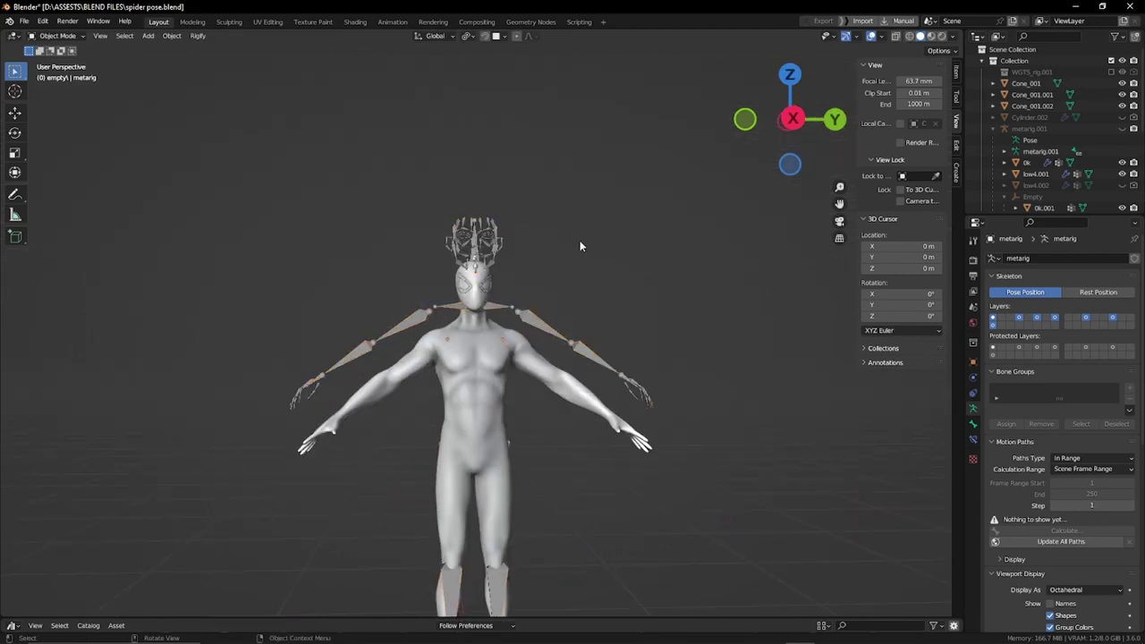
{"action": "scroll", "coordinate": [548, 300], "scroll_direction": "up", "scroll_amount": 3}
Set the metarig's armature Viewport Display to Stick so the bones draw as thin sticks.
{"action": "key", "text": "Tab"}
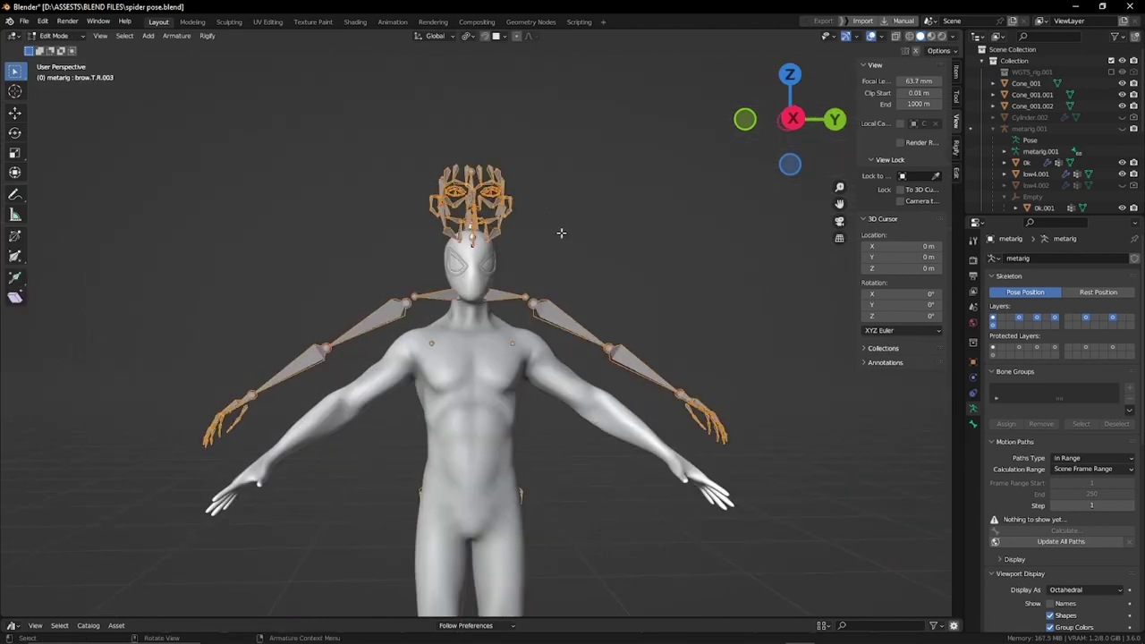
{"action": "mouse_move", "coordinate": [794, 397]}
{"action": "middle_mouse_down"}
{"action": "mouse_move", "coordinate": [822, 216]}
{"action": "mouse_move", "coordinate": [717, 210]}
{"action": "middle_mouse_up"}
{"action": "scroll", "coordinate": [643, 245], "scroll_direction": "up", "scroll_amount": 4}
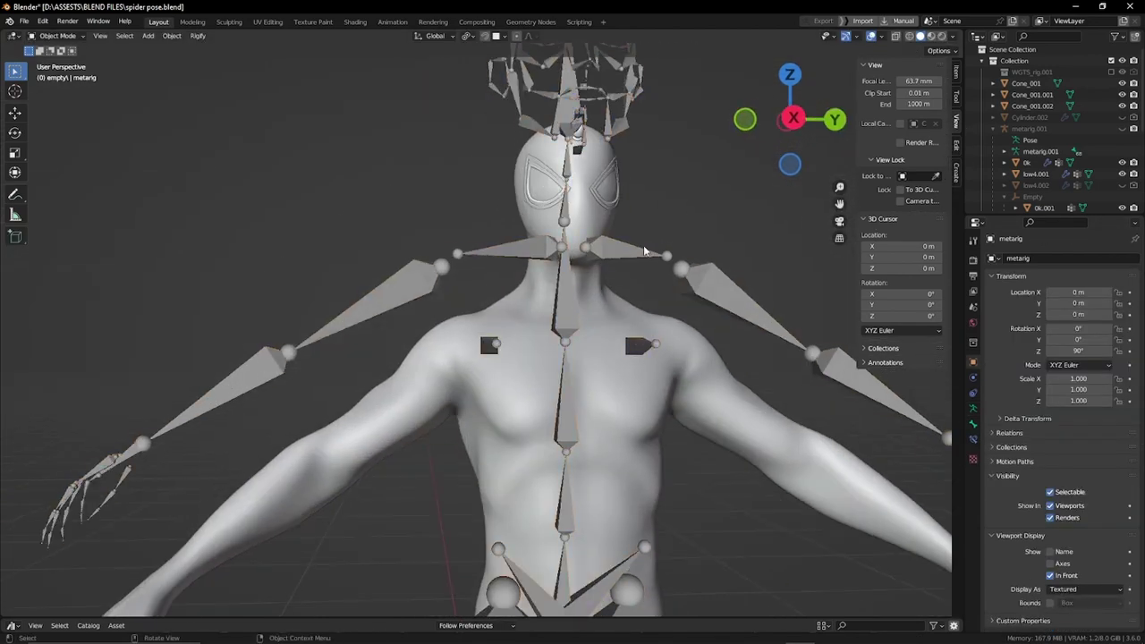
{"action": "scroll", "coordinate": [643, 245], "scroll_direction": "down", "scroll_amount": 6}
{"action": "key", "text": "Tab"}
{"action": "key", "text": "Tab"}
{"action": "middle_click_drag", "start_coordinate": [850, 376], "coordinate": [745, 351]}
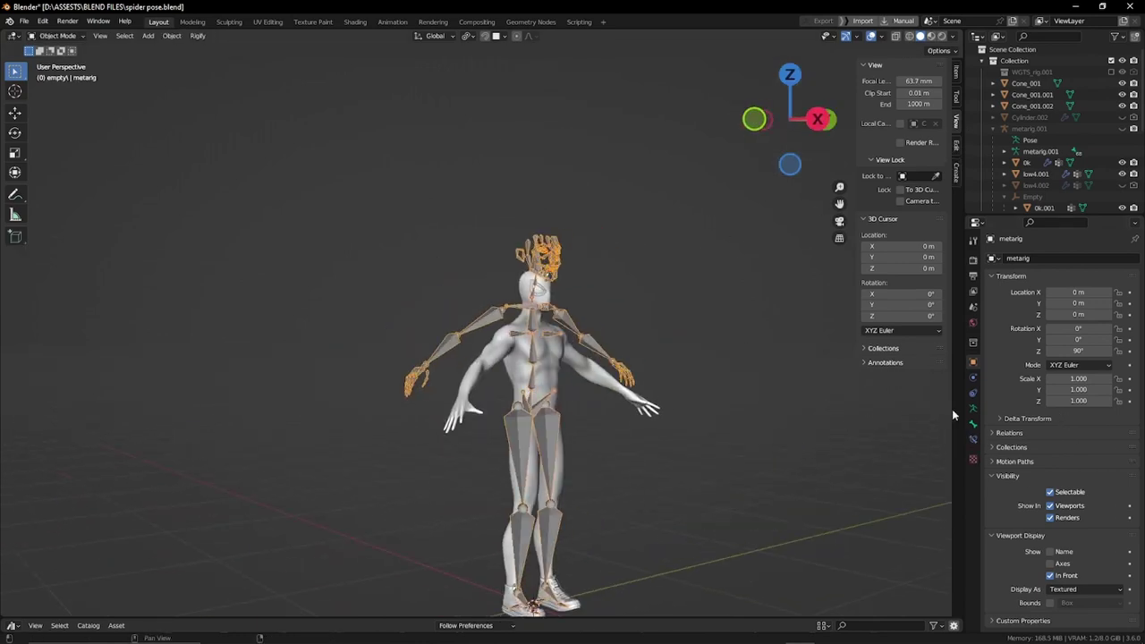
{"action": "left_click", "coordinate": [973, 437]}
{"action": "left_click", "coordinate": [972, 408]}
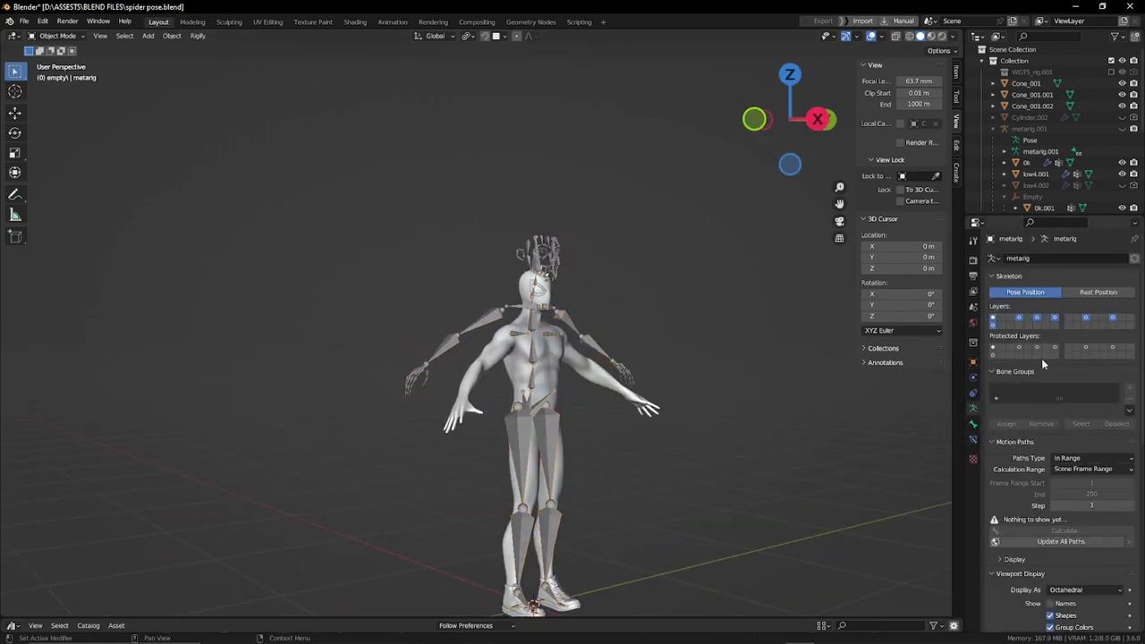
{"action": "scroll", "coordinate": [1041, 358], "scroll_direction": "down", "scroll_amount": 5}
{"action": "left_click", "coordinate": [1085, 470]}
{"action": "left_click_drag", "start_coordinate": [779, 134], "coordinate": [848, 204]}
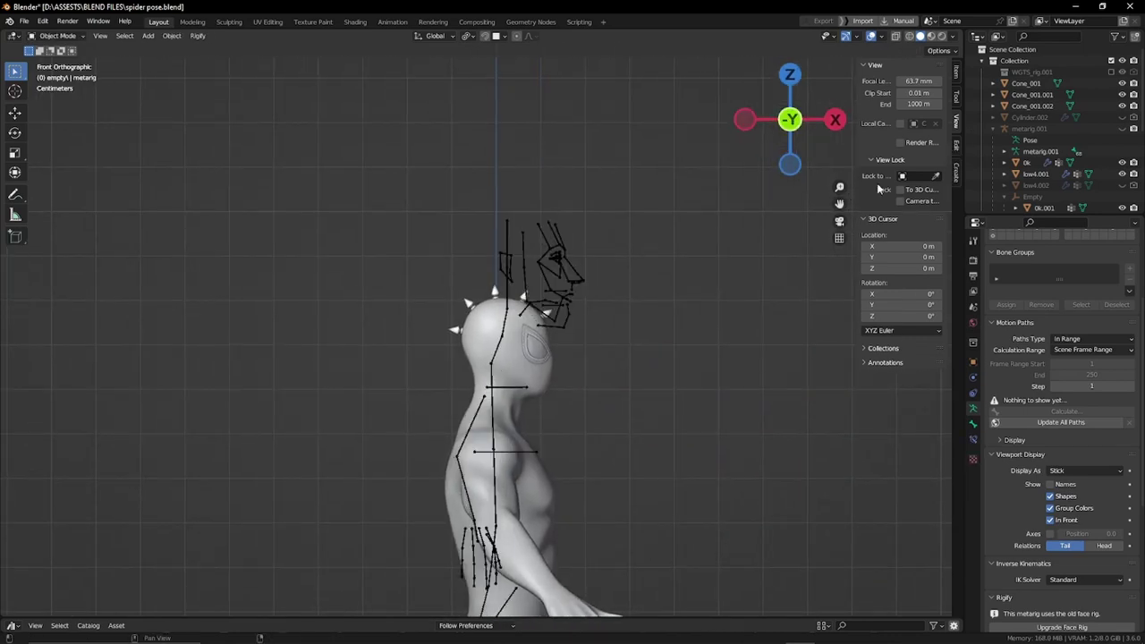
In Edit Mode with X-ray on, remove the face bones and set the pivot to Active Element.
{"action": "key", "text": "Tab"}
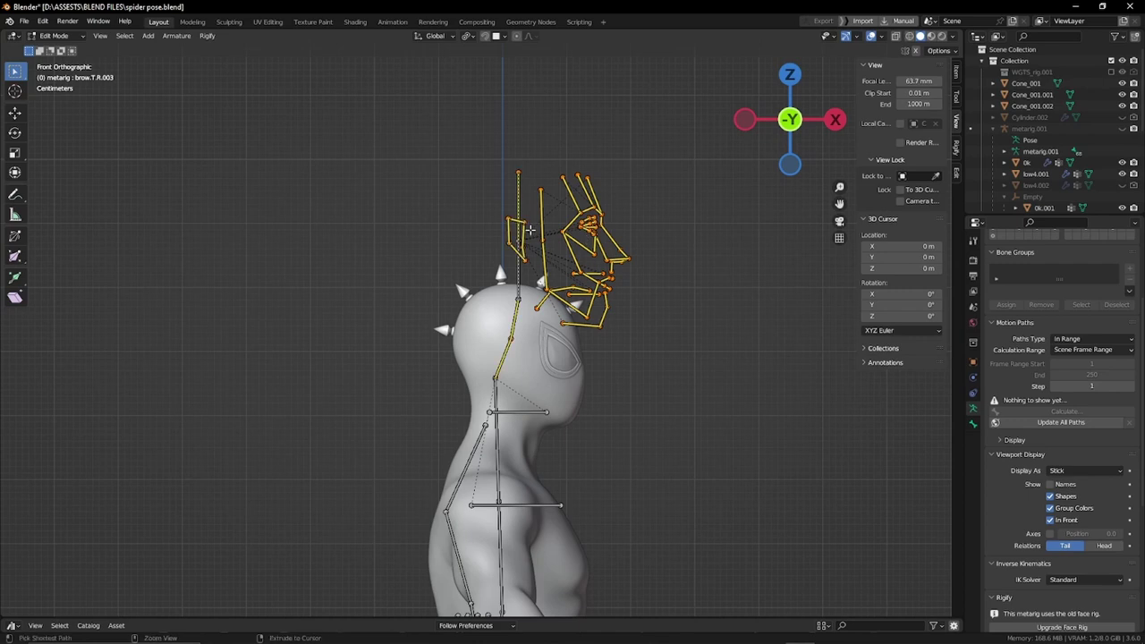
{"action": "mouse_move", "coordinate": [530, 230]}
{"action": "middle_mouse_down"}
{"action": "mouse_move", "coordinate": [613, 145]}
{"action": "mouse_move", "coordinate": [733, 312]}
{"action": "middle_mouse_up"}
{"action": "key", "text": "alt+z"}
{"action": "key", "text": "h"}
{"action": "left_click_drag", "start_coordinate": [347, 166], "coordinate": [405, 251]}
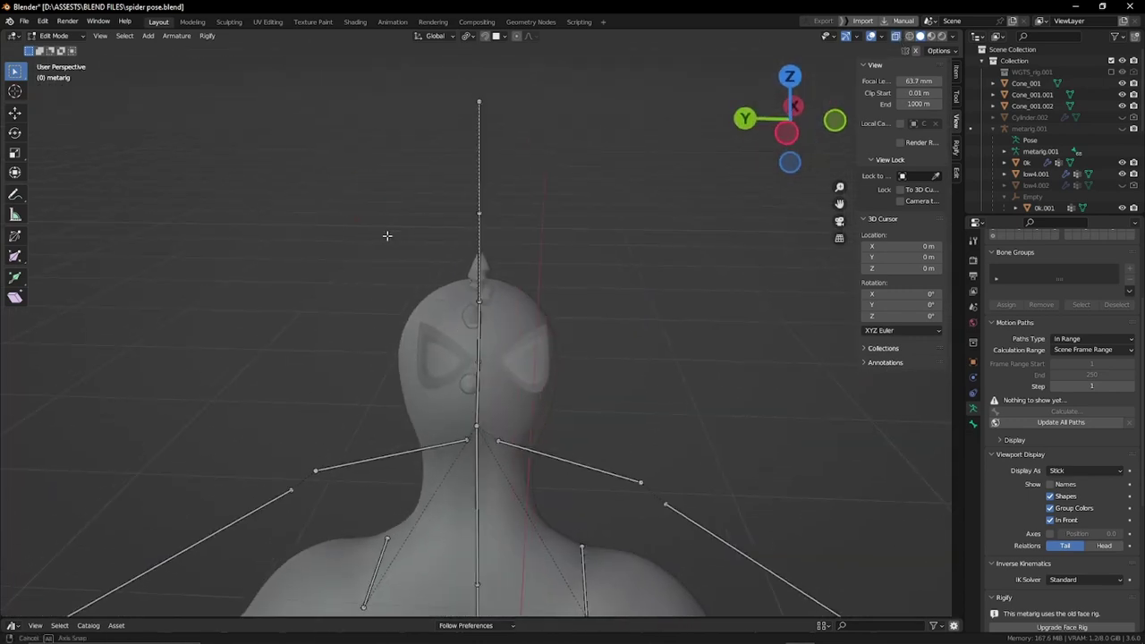
{"action": "scroll", "coordinate": [386, 236], "scroll_direction": "down", "scroll_amount": 5}
{"action": "middle_click_drag", "start_coordinate": [387, 235], "coordinate": [522, 365]}
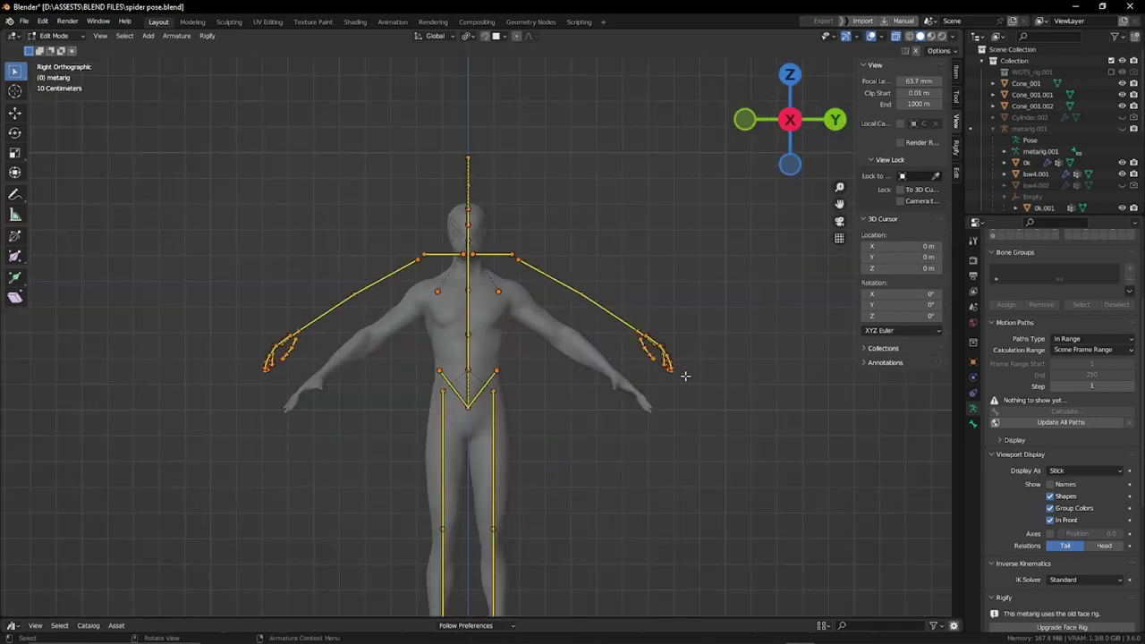
{"action": "left_click", "coordinate": [488, 95]}
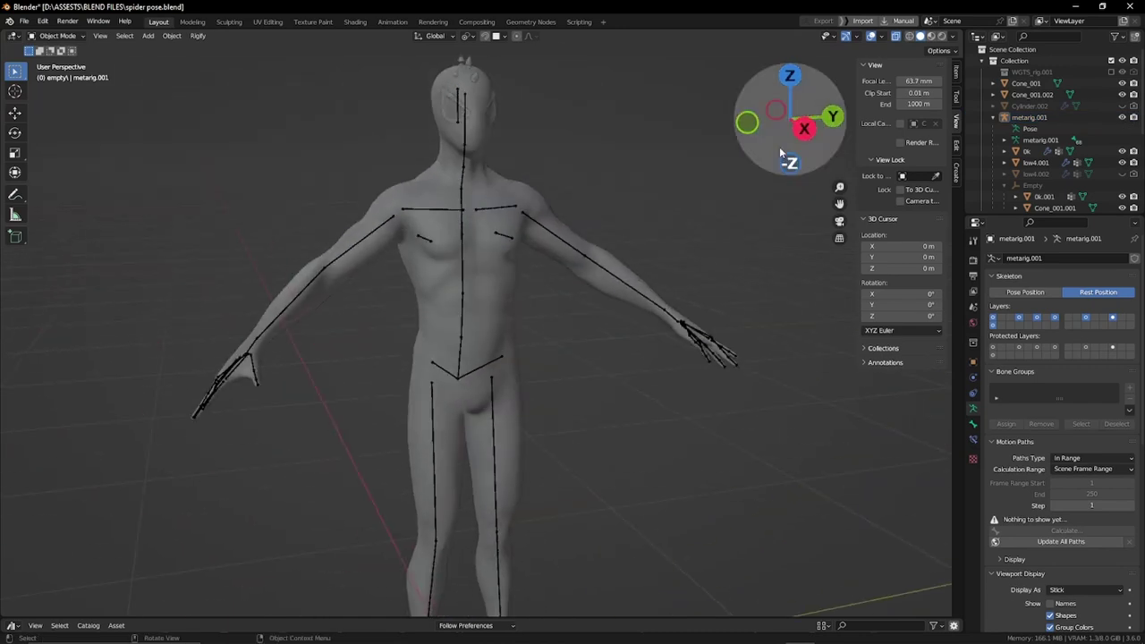
Select the metarig.001 armature and put it into Pose Mode.
{"action": "middle_click_drag", "start_coordinate": [623, 202], "coordinate": [715, 203]}
{"action": "scroll", "coordinate": [1037, 184], "scroll_direction": "down", "scroll_amount": 3}
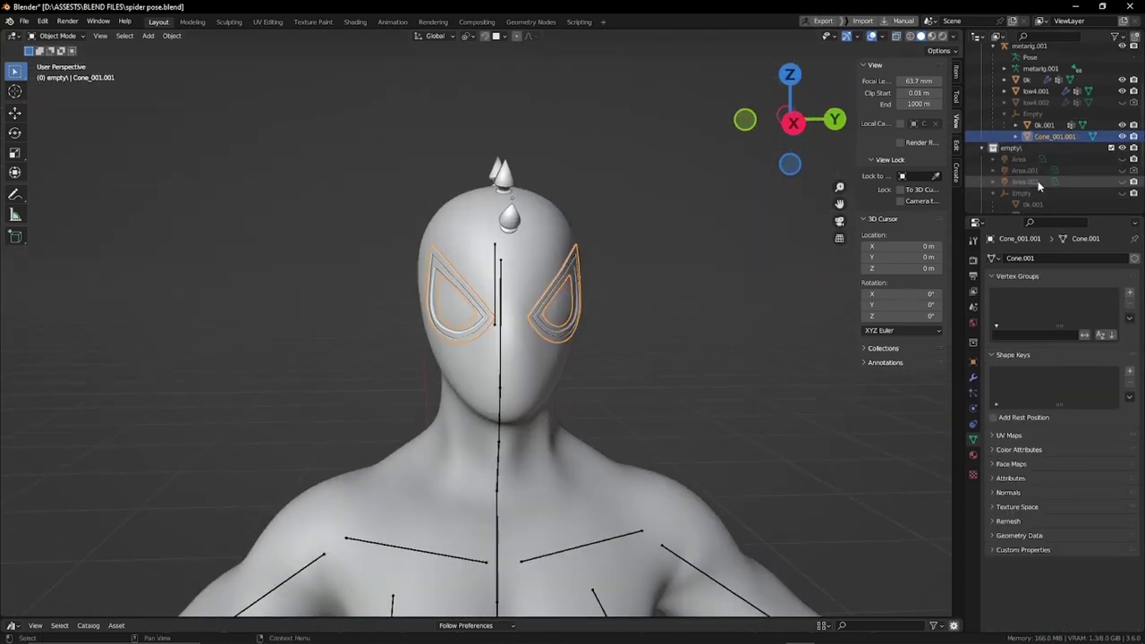
{"action": "scroll", "coordinate": [646, 352], "scroll_direction": "down", "scroll_amount": 5}
{"action": "middle_click_drag", "start_coordinate": [646, 352], "coordinate": [548, 364]}
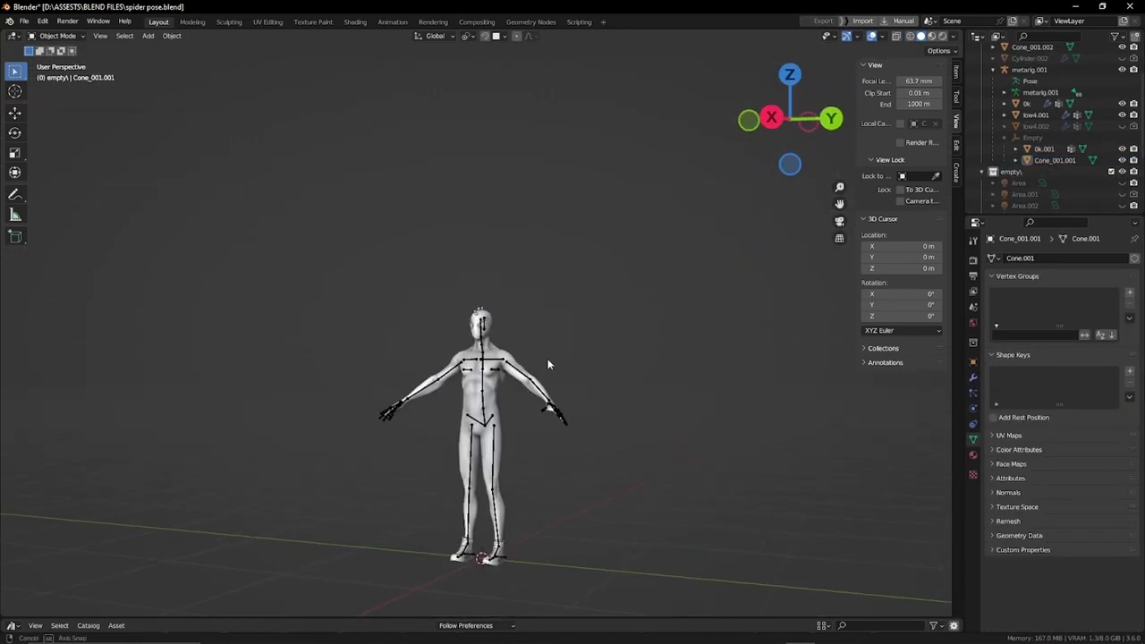
{"action": "scroll", "coordinate": [619, 325], "scroll_direction": "up", "scroll_amount": 3}
{"action": "scroll", "coordinate": [664, 325], "scroll_direction": "up", "scroll_amount": 4}
{"action": "left_click", "coordinate": [391, 376]}
{"action": "left_click", "coordinate": [57, 36]}
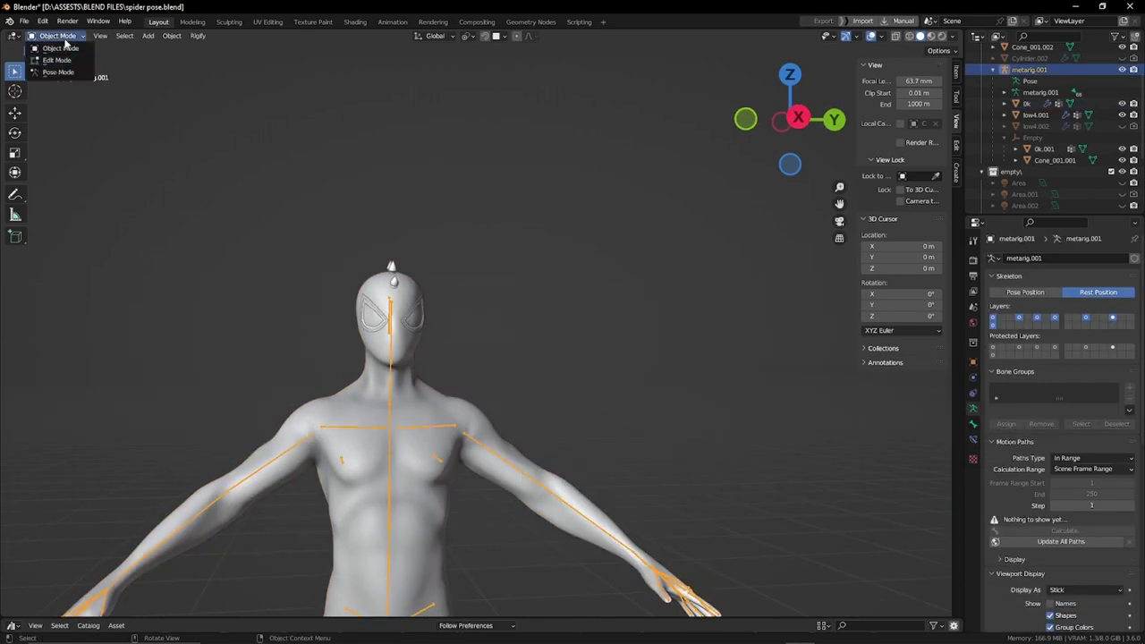
Select the suit mesh 0k, then add metarig.001 as the active object.
{"action": "middle_click_drag", "start_coordinate": [422, 320], "coordinate": [658, 225]}
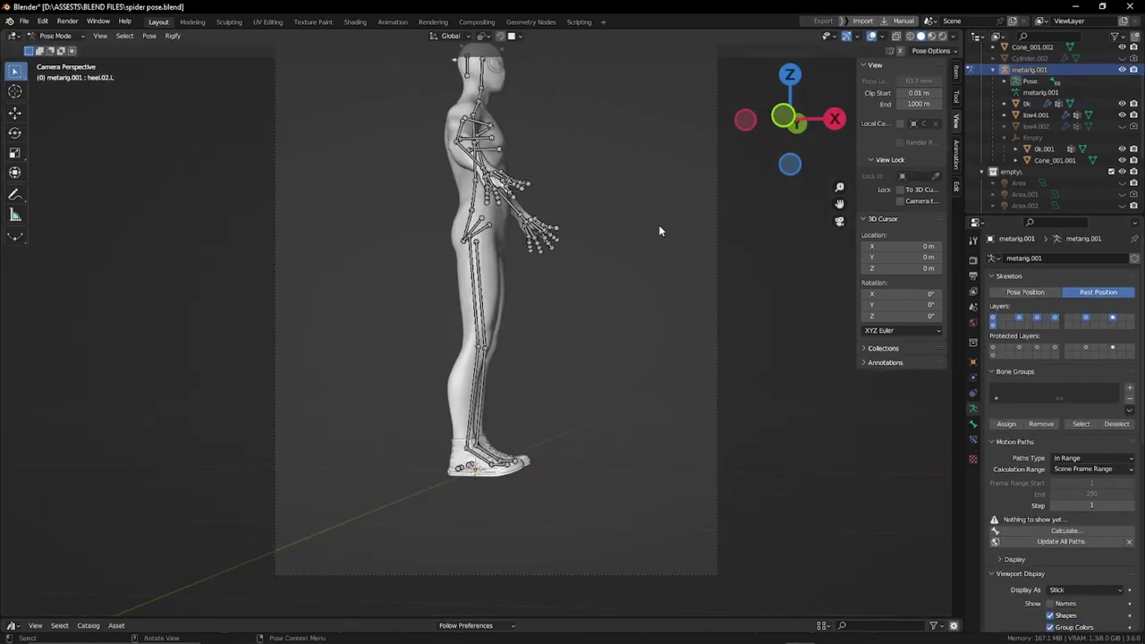
{"action": "scroll", "coordinate": [576, 317], "scroll_direction": "up", "scroll_amount": 5}
{"action": "scroll", "coordinate": [576, 317], "scroll_direction": "down", "scroll_amount": 3}
{"action": "left_click", "coordinate": [538, 359]}
{"action": "scroll", "coordinate": [537, 359], "scroll_direction": "up", "scroll_amount": 3}
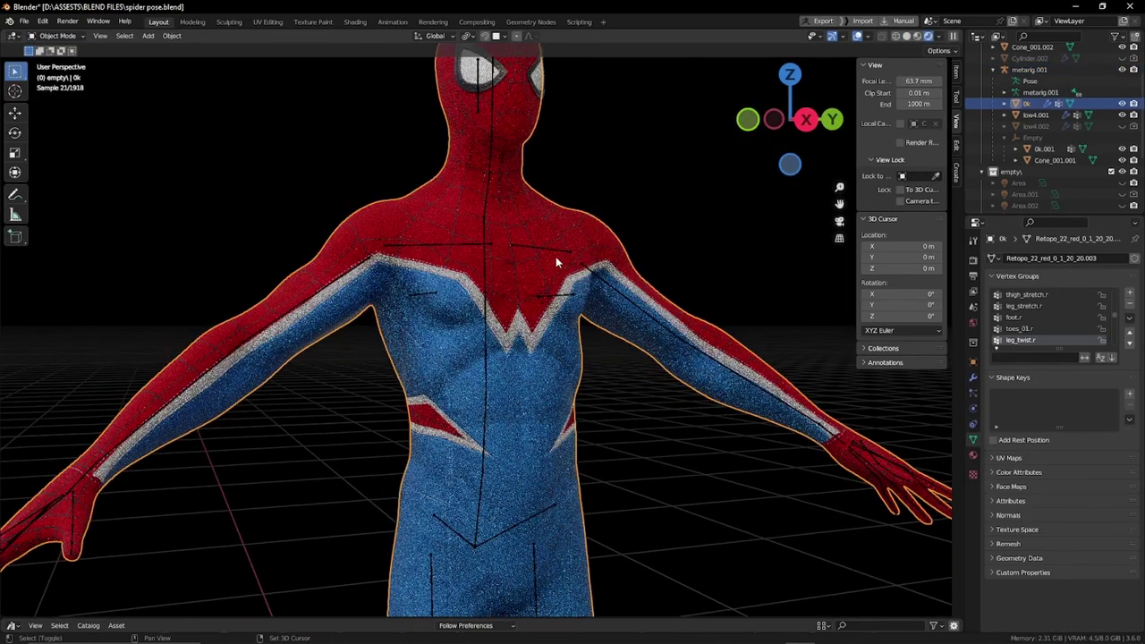
{"action": "left_click", "coordinate": [555, 254], "text": "shift"}
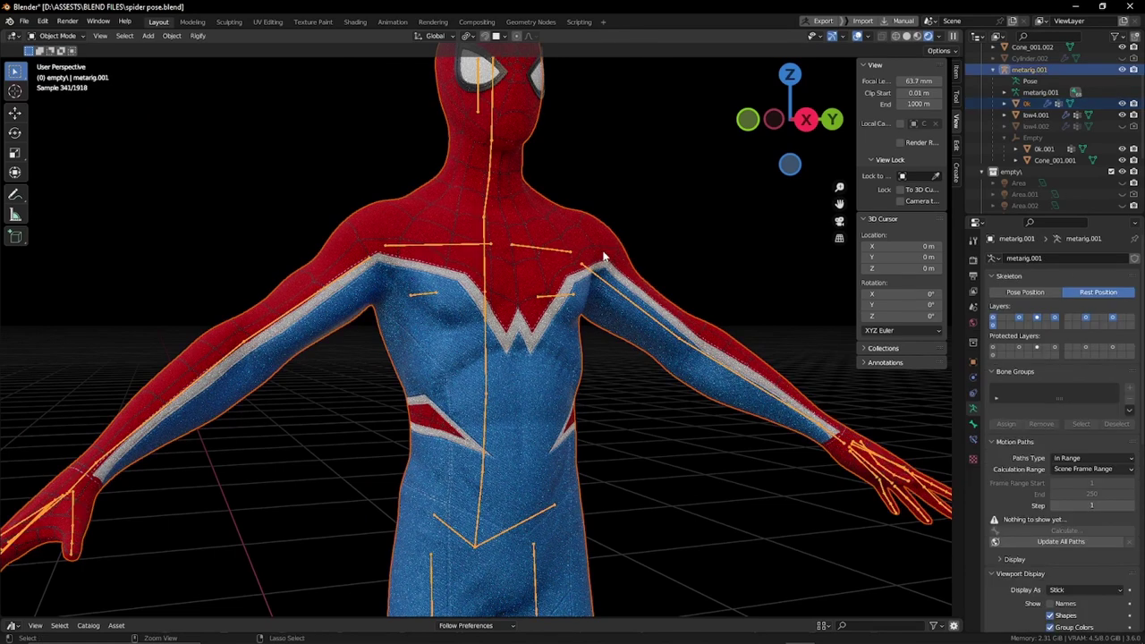
Parent the suit to metarig.001 with Automatic Weights and set the pivot to Individual Origins.
{"action": "key", "text": "ctrl+p"}
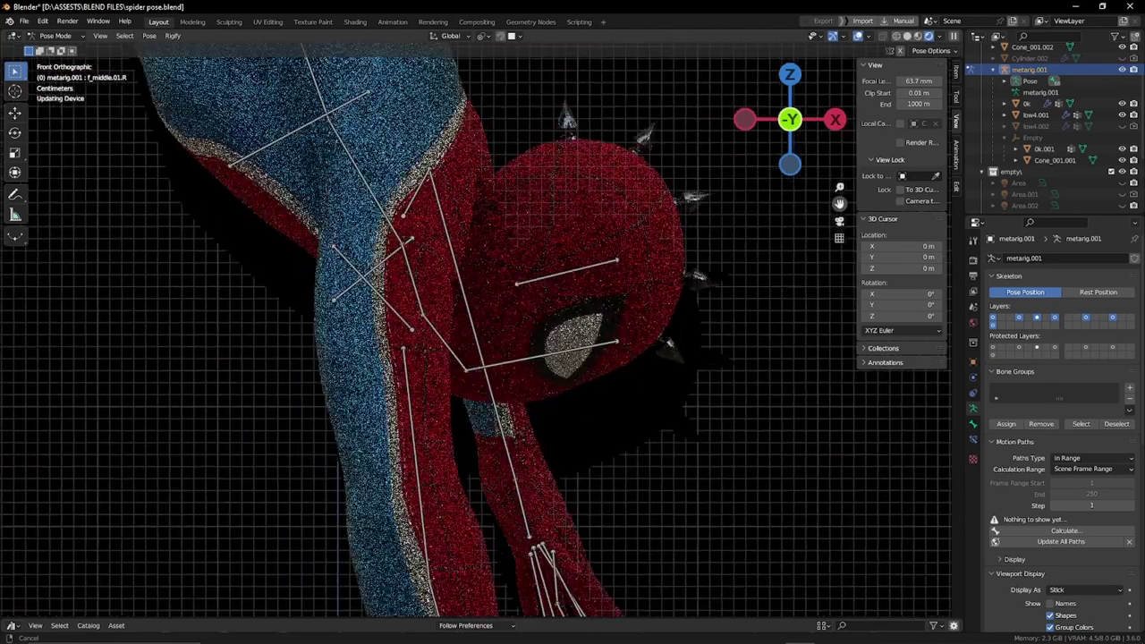
{"action": "middle_click_drag", "start_coordinate": [564, 49], "coordinate": [531, 59]}
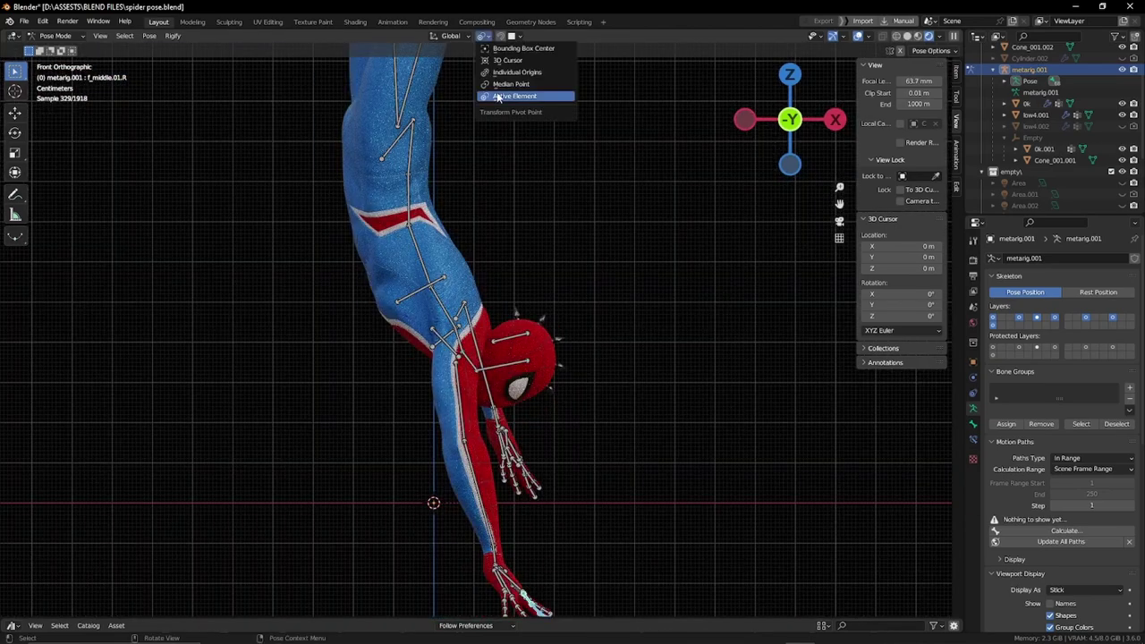
{"action": "left_click", "coordinate": [507, 73]}
{"action": "scroll", "coordinate": [429, 99], "scroll_direction": "down", "scroll_amount": 3}
{"action": "scroll", "coordinate": [382, 119], "scroll_direction": "down", "scroll_amount": 3}
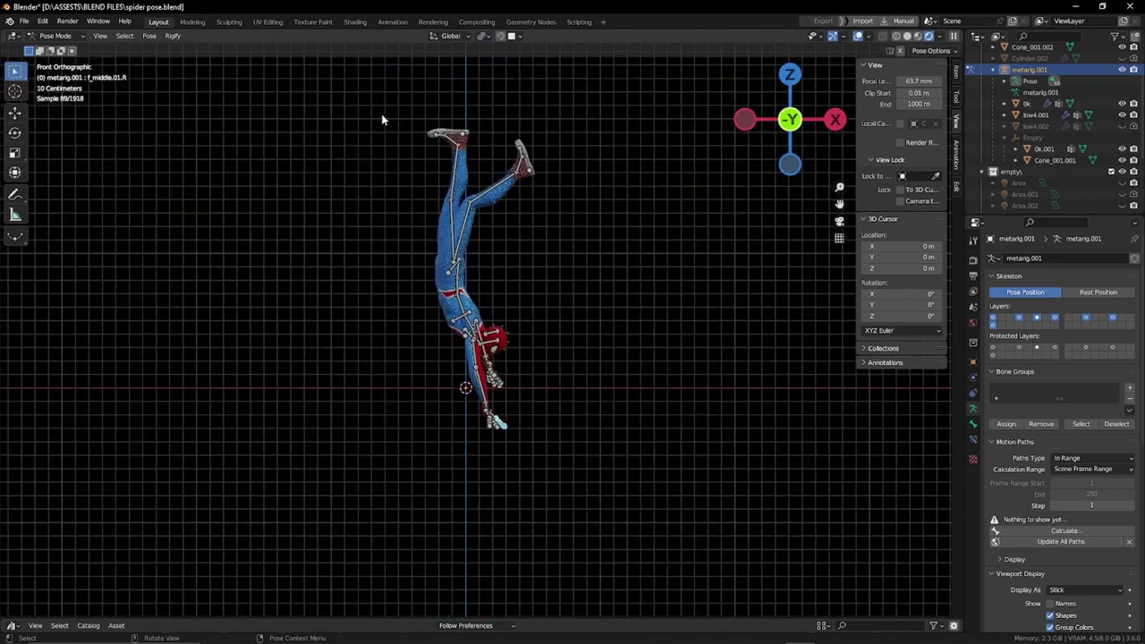
Box-select the leg bones and rotate them to bend the legs apart.
{"action": "left_click_drag", "start_coordinate": [559, 303], "coordinate": [556, 295]}
{"action": "scroll", "coordinate": [551, 269], "scroll_direction": "up", "scroll_amount": 3}
{"action": "scroll", "coordinate": [581, 255], "scroll_direction": "up", "scroll_amount": 2}
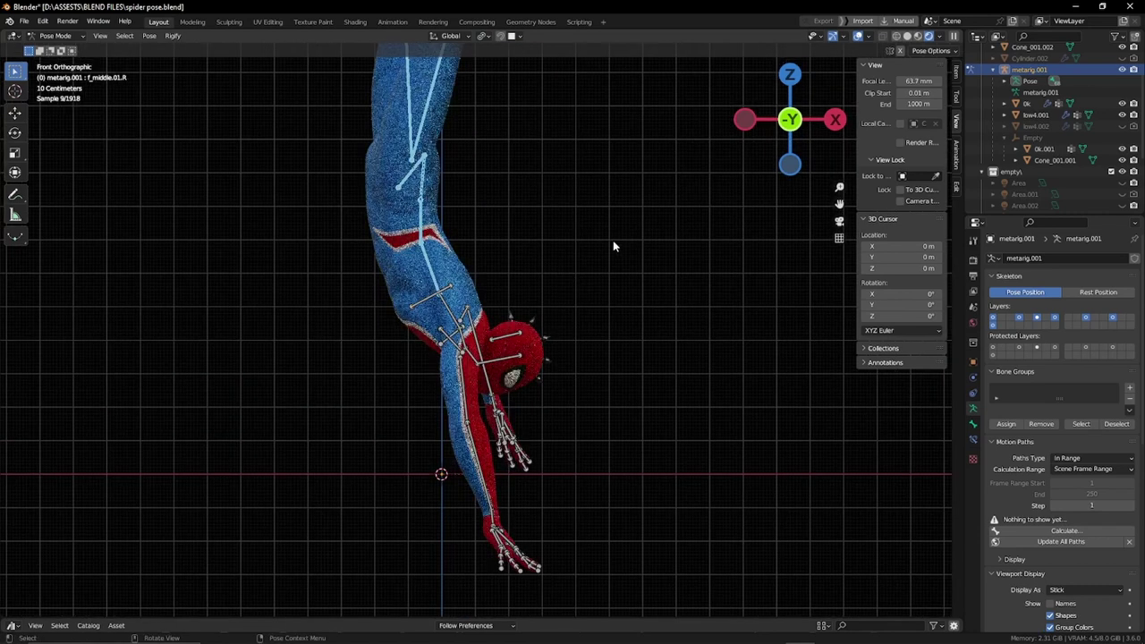
{"action": "key", "text": "r"}
{"action": "left_click", "coordinate": [624, 238]}
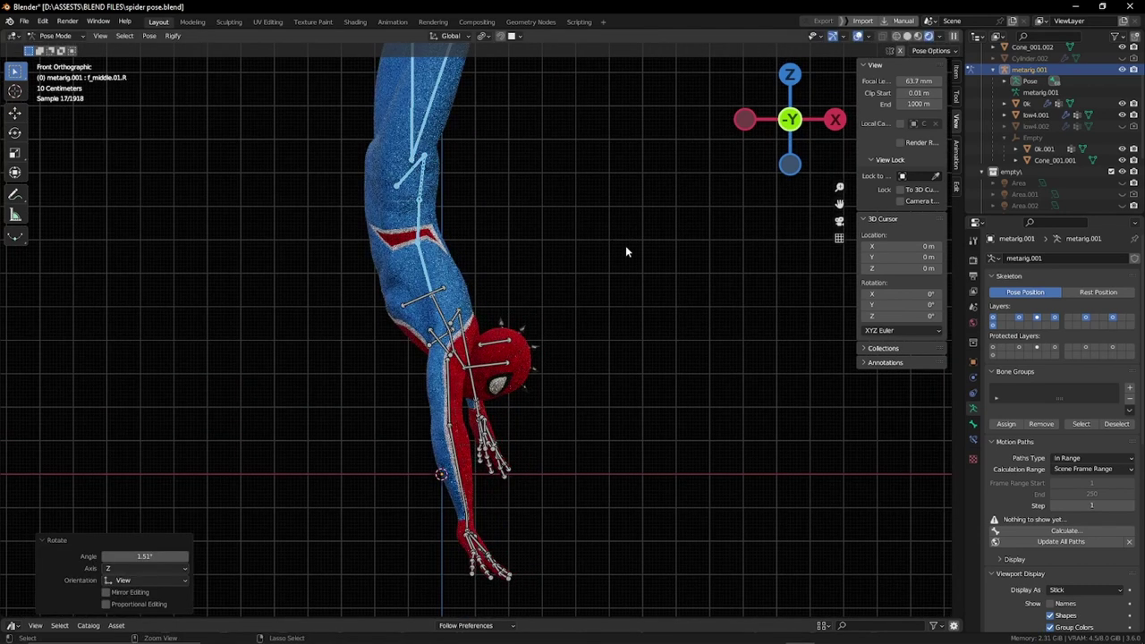
{"action": "key", "text": "ctrl+z"}
Check the handstand pose through the camera and front orthographic views, then reselect metarig.001.
{"action": "key", "text": "KP_0"}
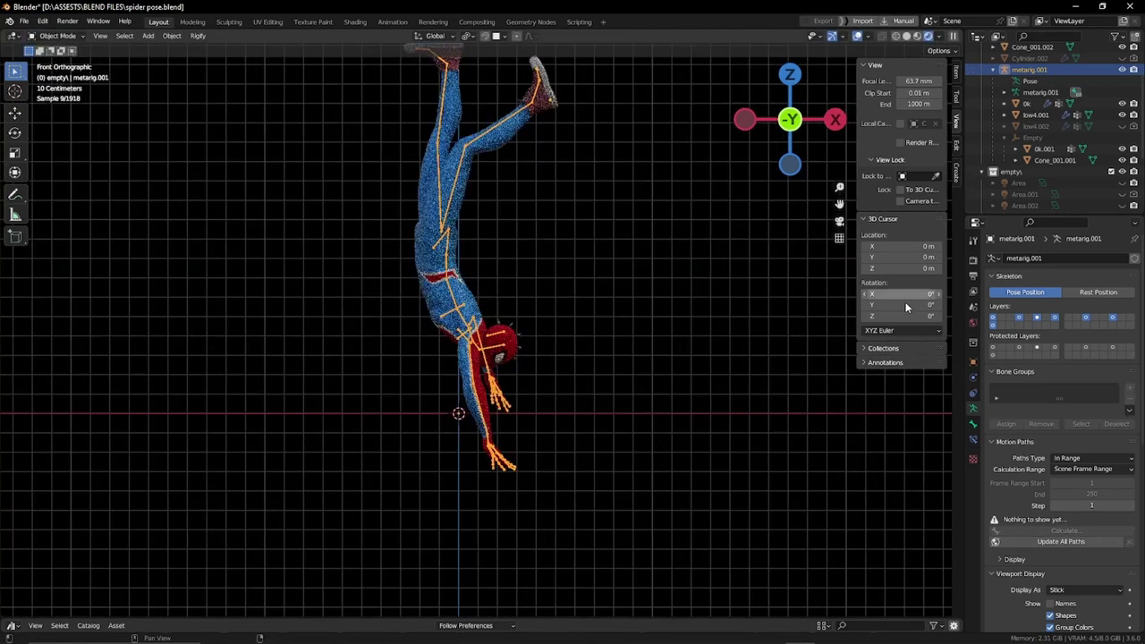
{"action": "scroll", "coordinate": [760, 268], "scroll_direction": "up", "scroll_amount": 2}
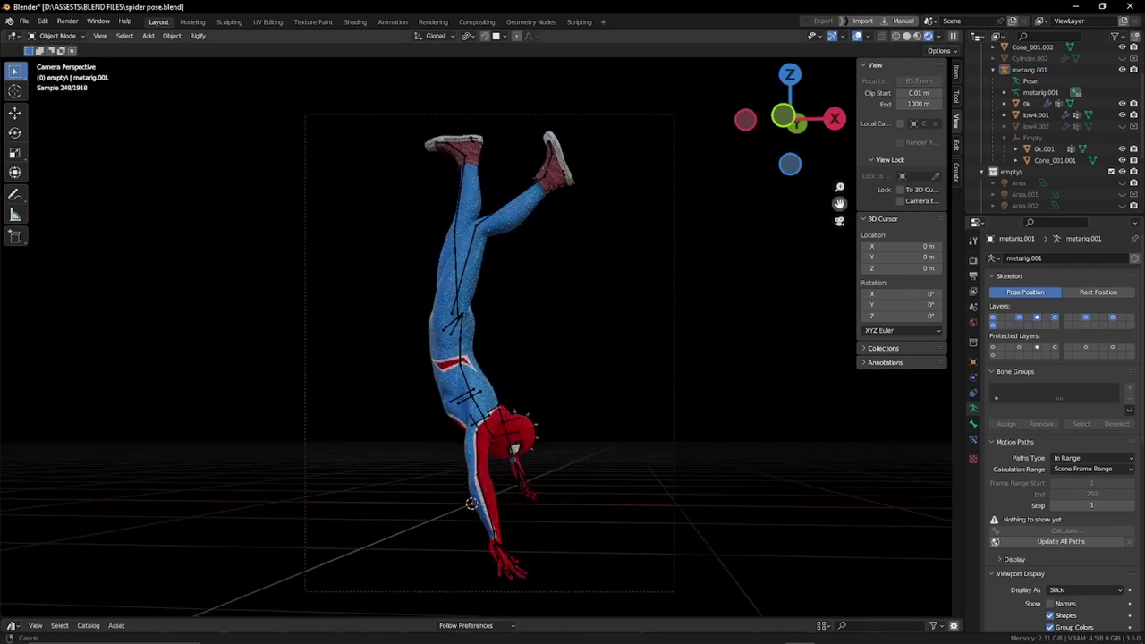
{"action": "scroll", "coordinate": [724, 331], "scroll_direction": "up", "scroll_amount": 3}
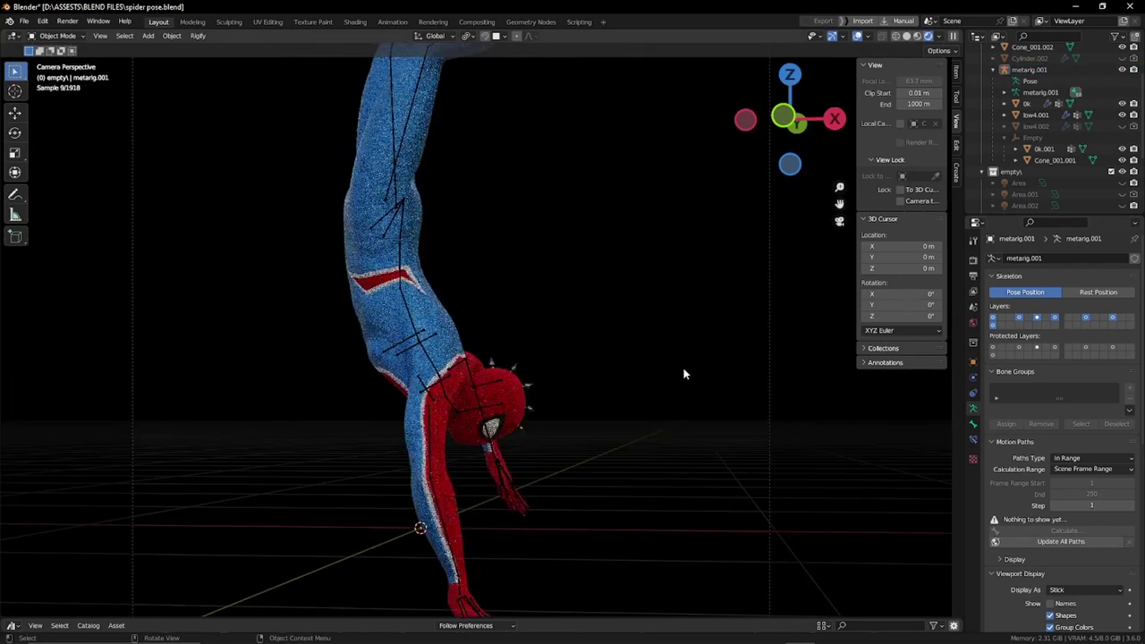
{"action": "middle_click_drag", "start_coordinate": [683, 374], "coordinate": [634, 289]}
{"action": "scroll", "coordinate": [622, 318], "scroll_direction": "up", "scroll_amount": 3}
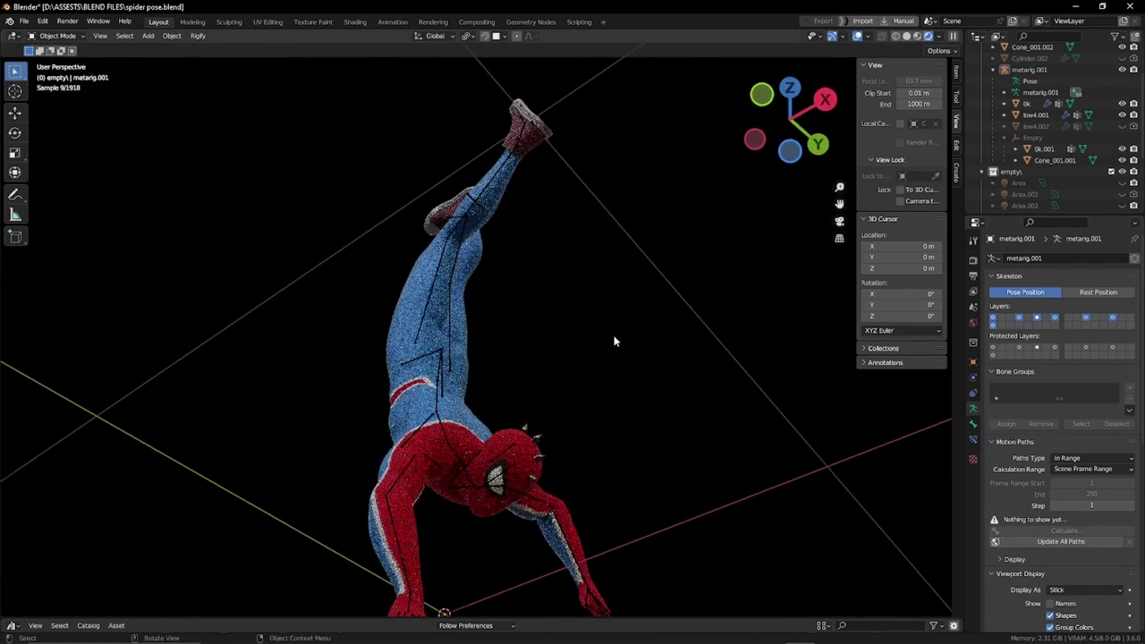
{"action": "scroll", "coordinate": [614, 340], "scroll_direction": "up", "scroll_amount": 3}
{"action": "middle_click_drag", "start_coordinate": [839, 204], "coordinate": [585, 245]}
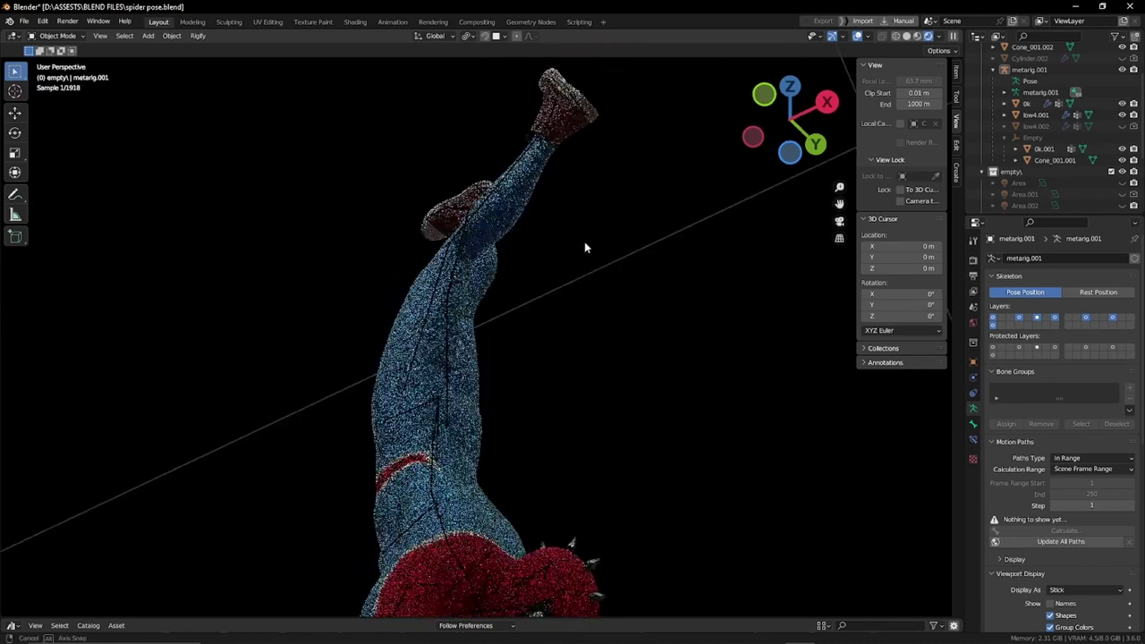
{"action": "left_click", "coordinate": [789, 119]}
{"action": "middle_click_drag", "start_coordinate": [838, 187], "coordinate": [444, 333], "text": "shift"}
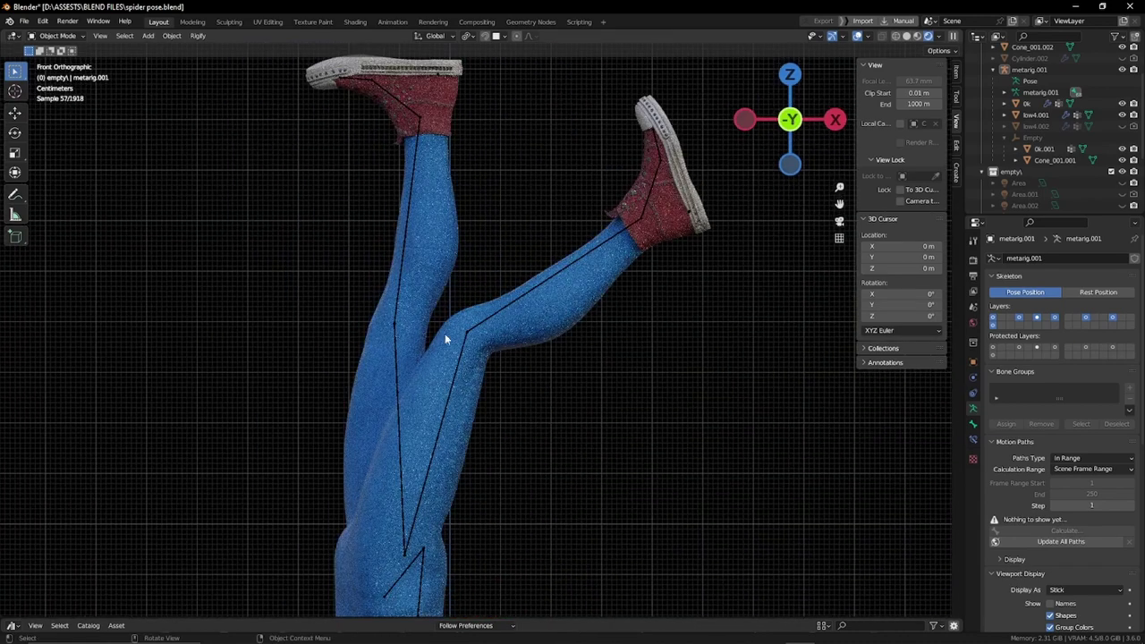
{"action": "left_click", "coordinate": [471, 382]}
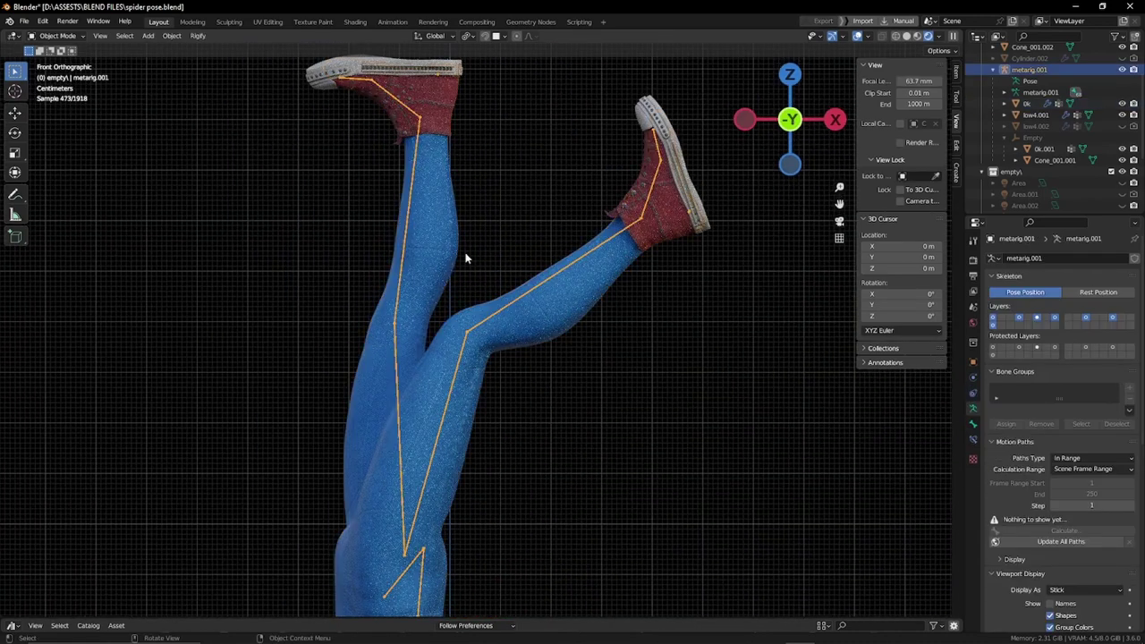